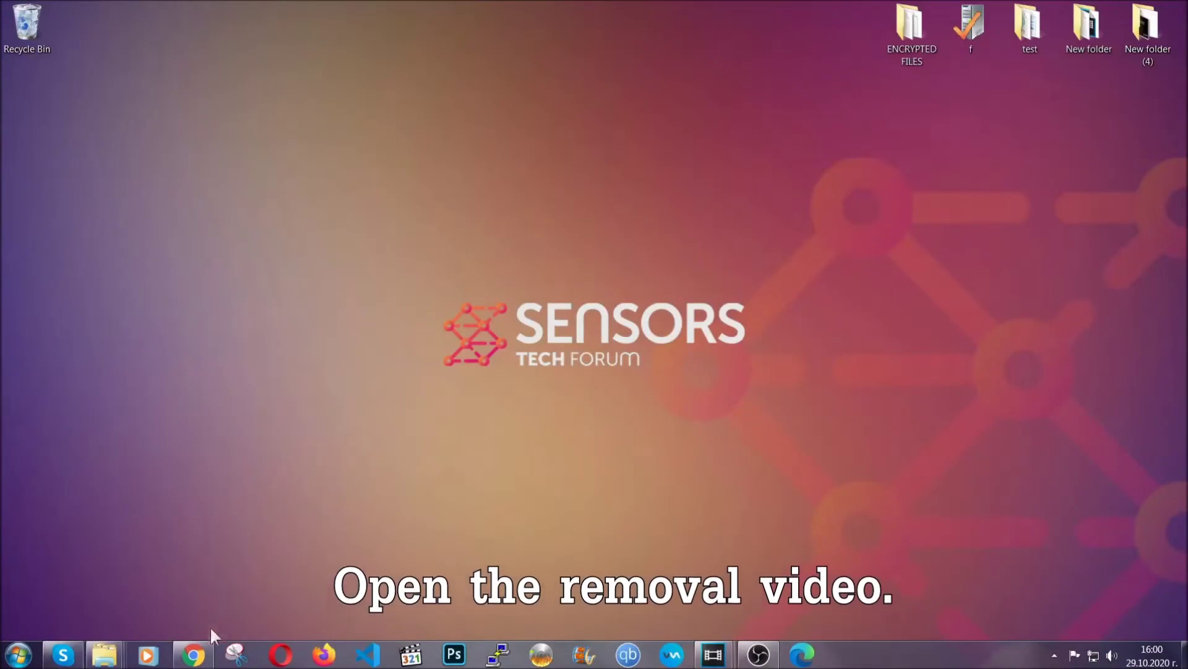
From the YouTube removal video, follow the Full Removal Guide link and launch SpyHunter-Installer.exe.
{"action": "left_click", "coordinate": [193, 655]}
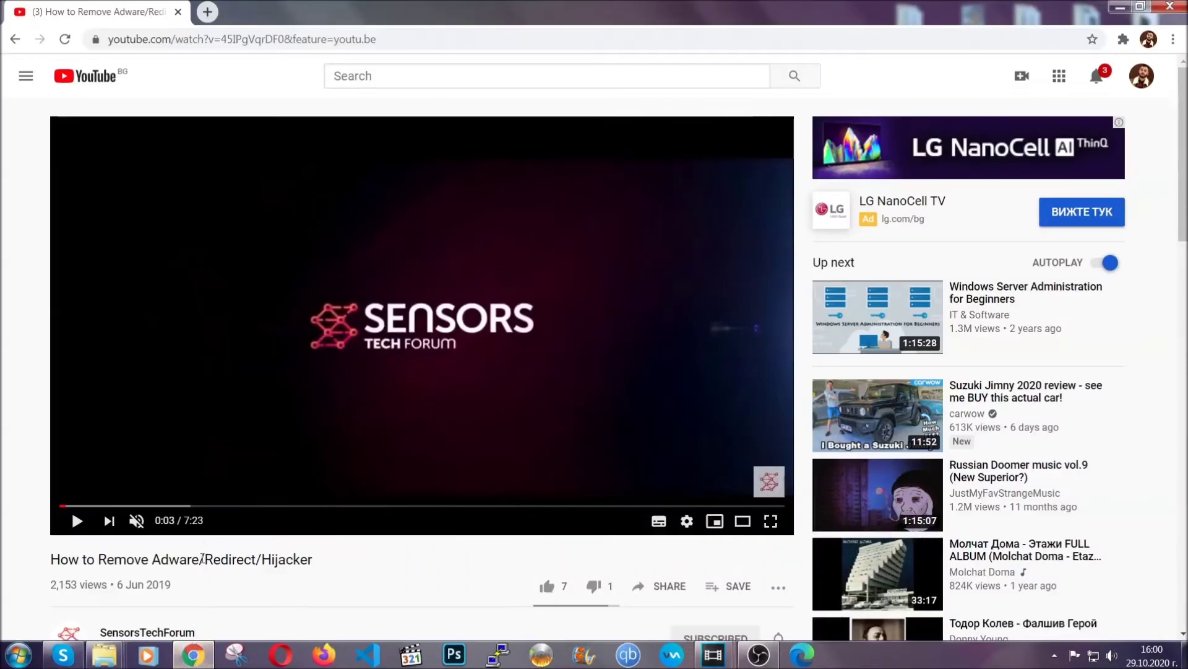
{"action": "scroll", "coordinate": [239, 439], "scroll_direction": "down", "scroll_amount": 5}
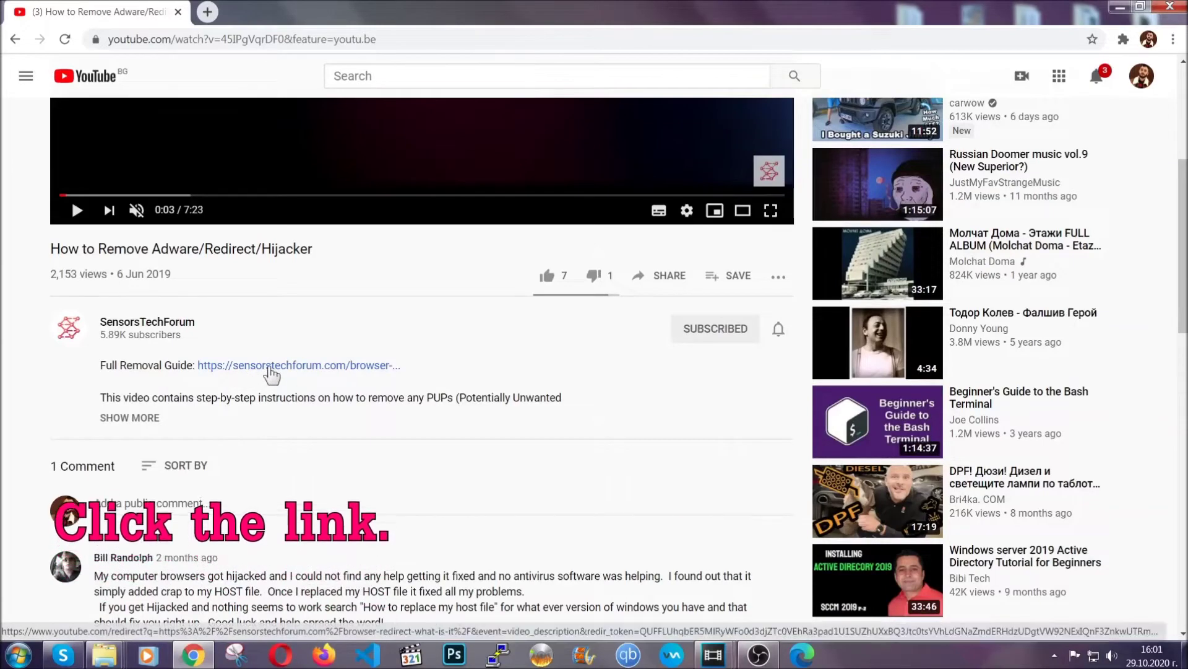
{"action": "left_click", "coordinate": [271, 365]}
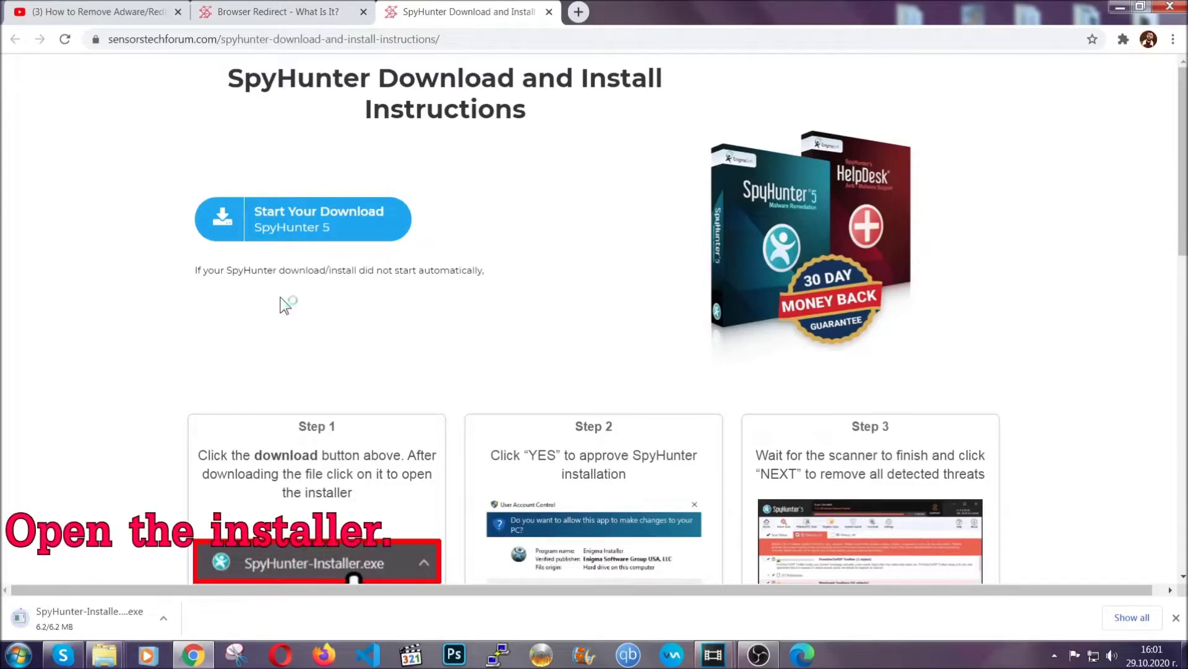
{"action": "left_click", "coordinate": [73, 619]}
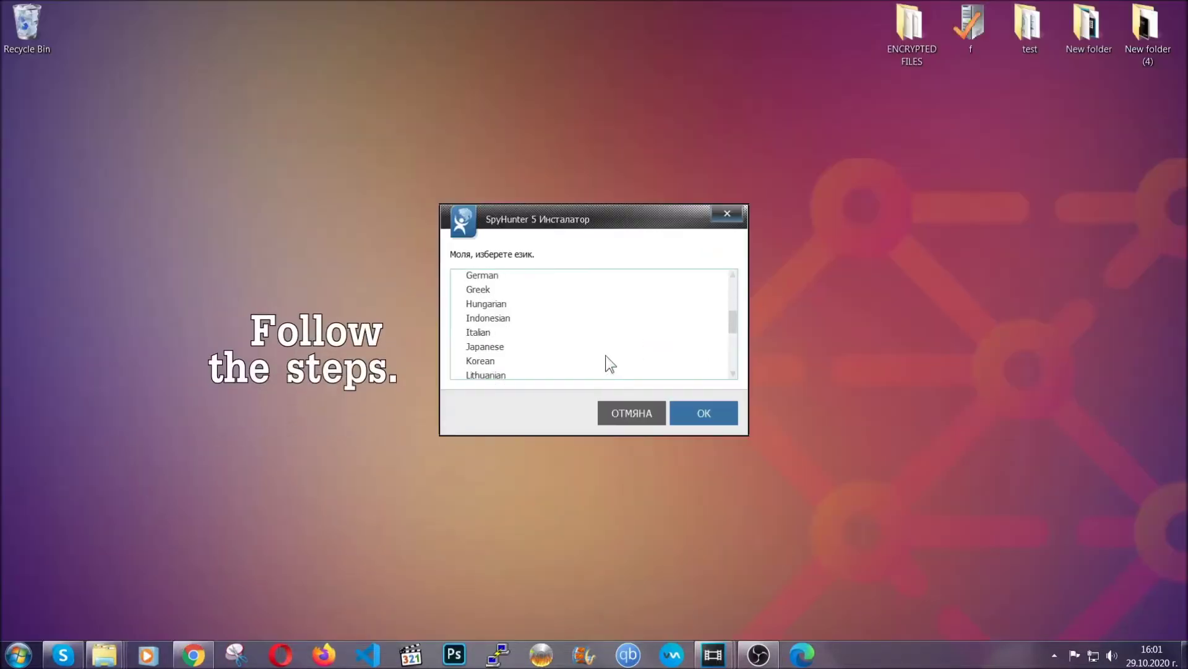
Install SpyHunter 5 in English with the EULA accepted, then finish setup to start its scan.
{"action": "scroll", "coordinate": [569, 362], "scroll_direction": "down", "scroll_amount": 2}
{"action": "scroll", "coordinate": [607, 366], "scroll_direction": "up", "scroll_amount": 5}
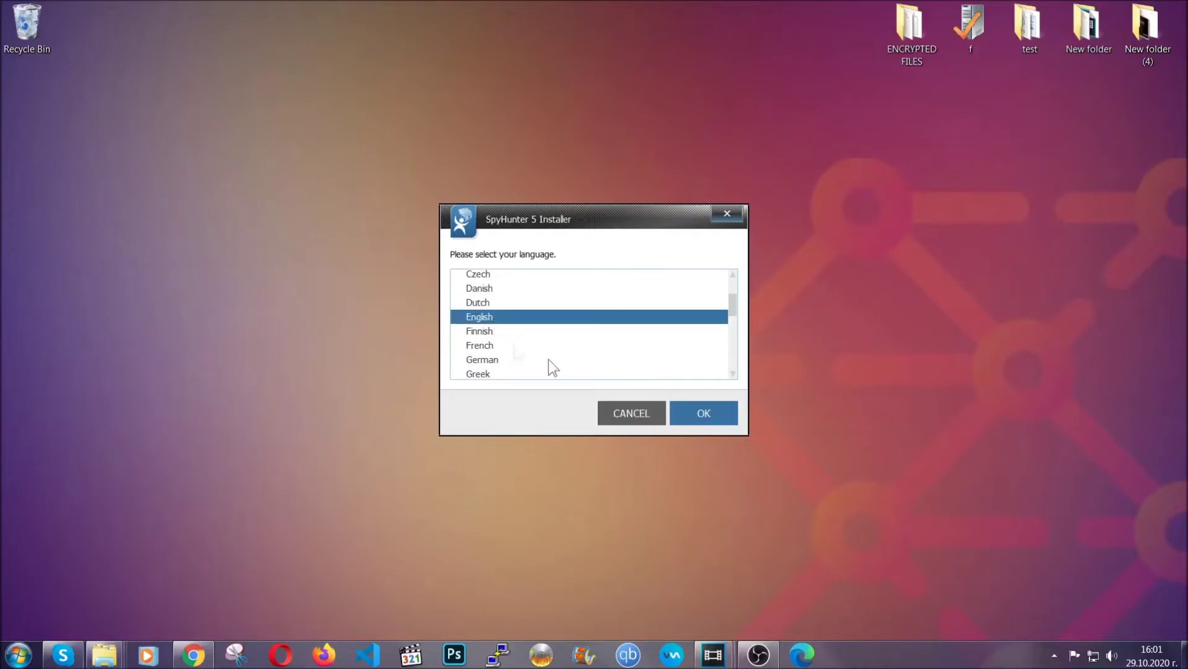
{"action": "left_click", "coordinate": [694, 411]}
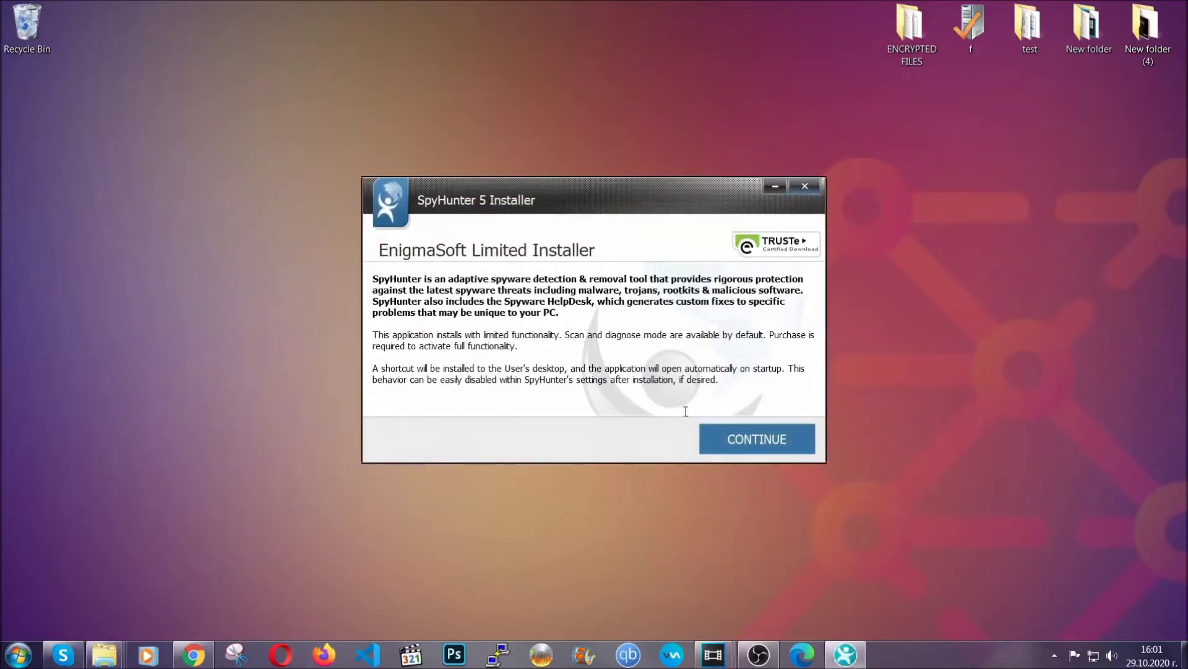
{"action": "left_click", "coordinate": [715, 433]}
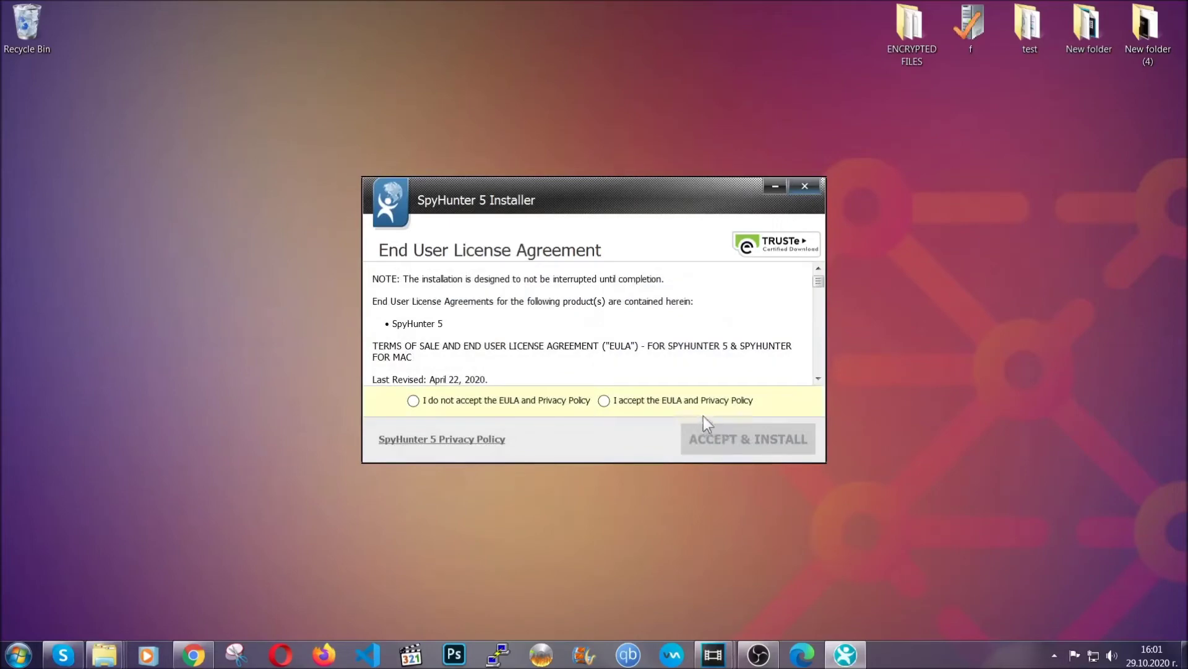
{"action": "left_click", "coordinate": [697, 400]}
{"action": "left_click", "coordinate": [717, 437]}
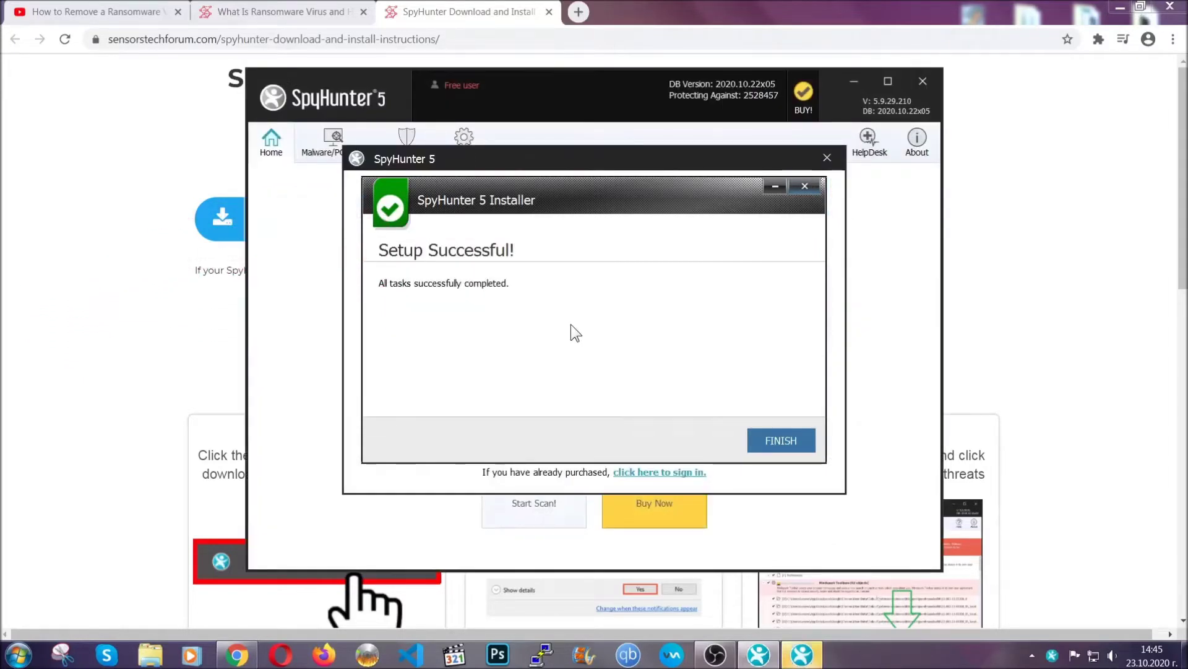
{"action": "left_click", "coordinate": [759, 442]}
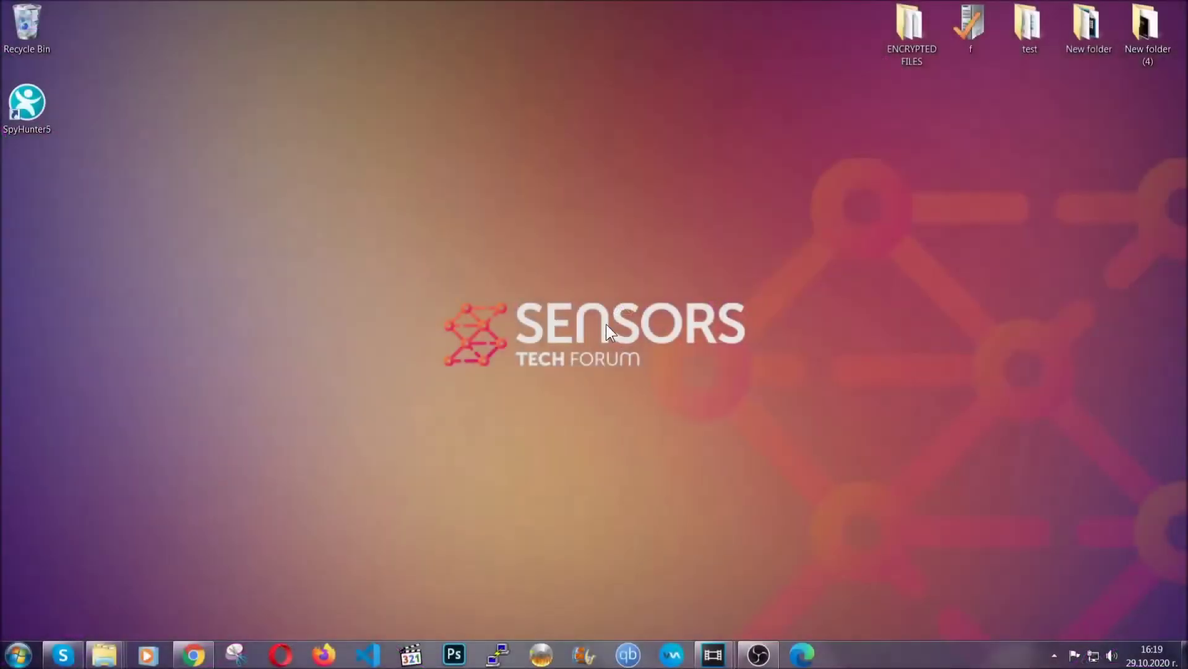
Run APPWIZ.CPL from the Run box to open Programs and Features.
{"action": "key", "text": "super+r"}
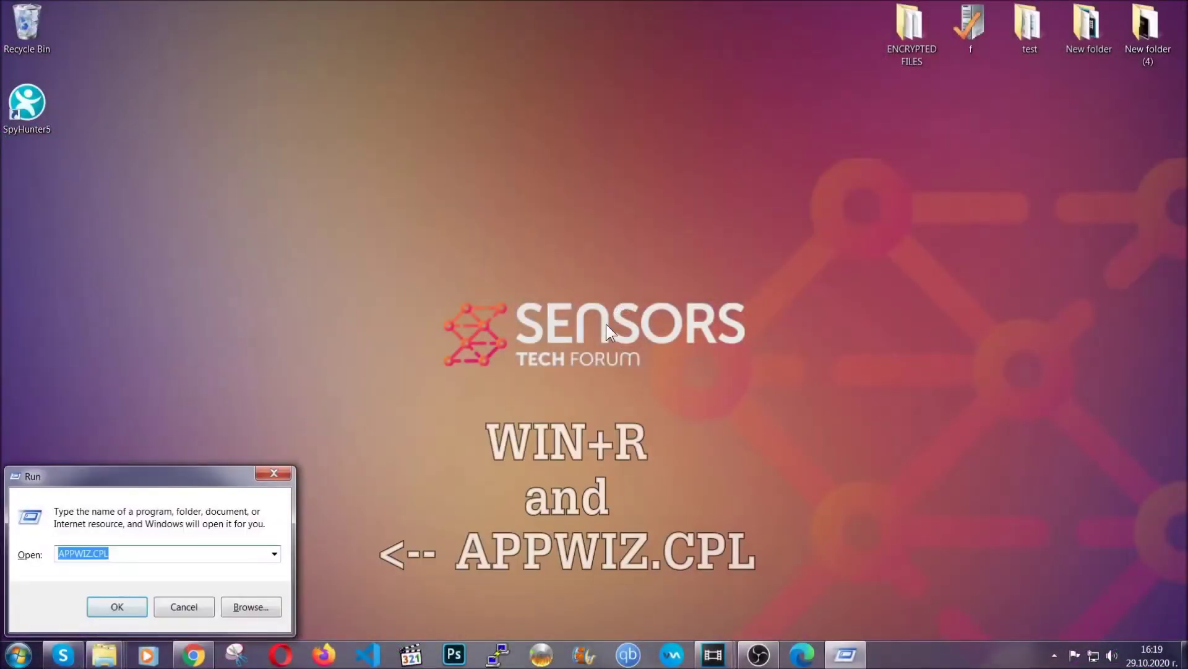
{"action": "left_click", "coordinate": [123, 554]}
{"action": "left_click_drag", "start_coordinate": [123, 555], "coordinate": [24, 556]}
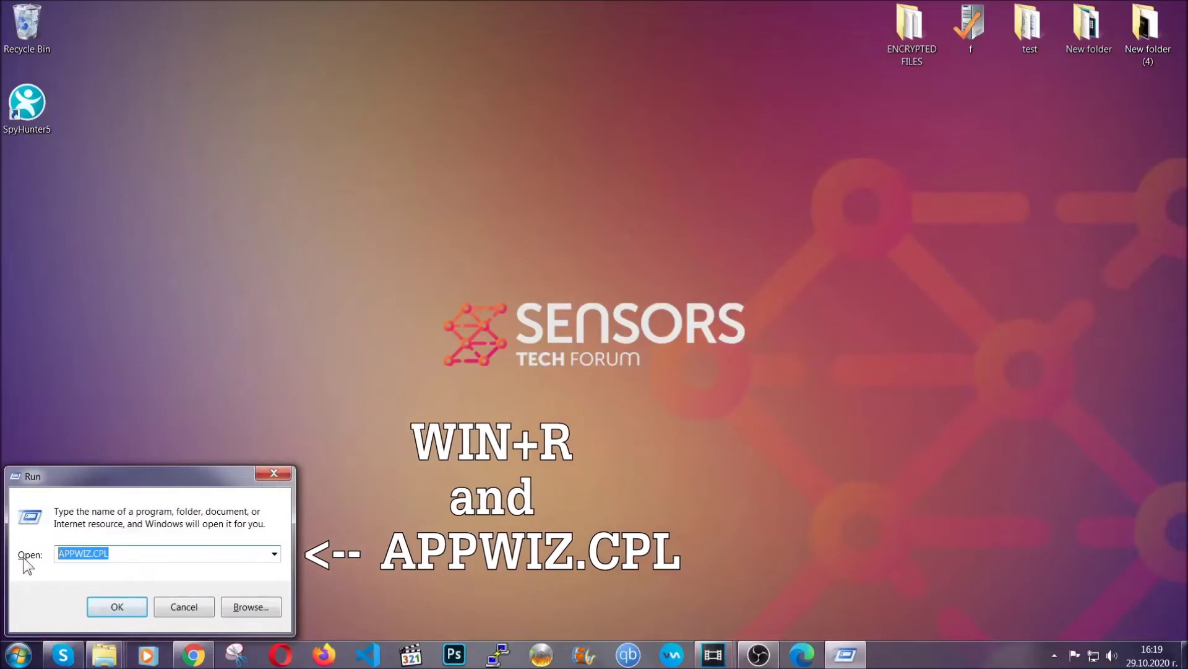
{"action": "left_click", "coordinate": [117, 605]}
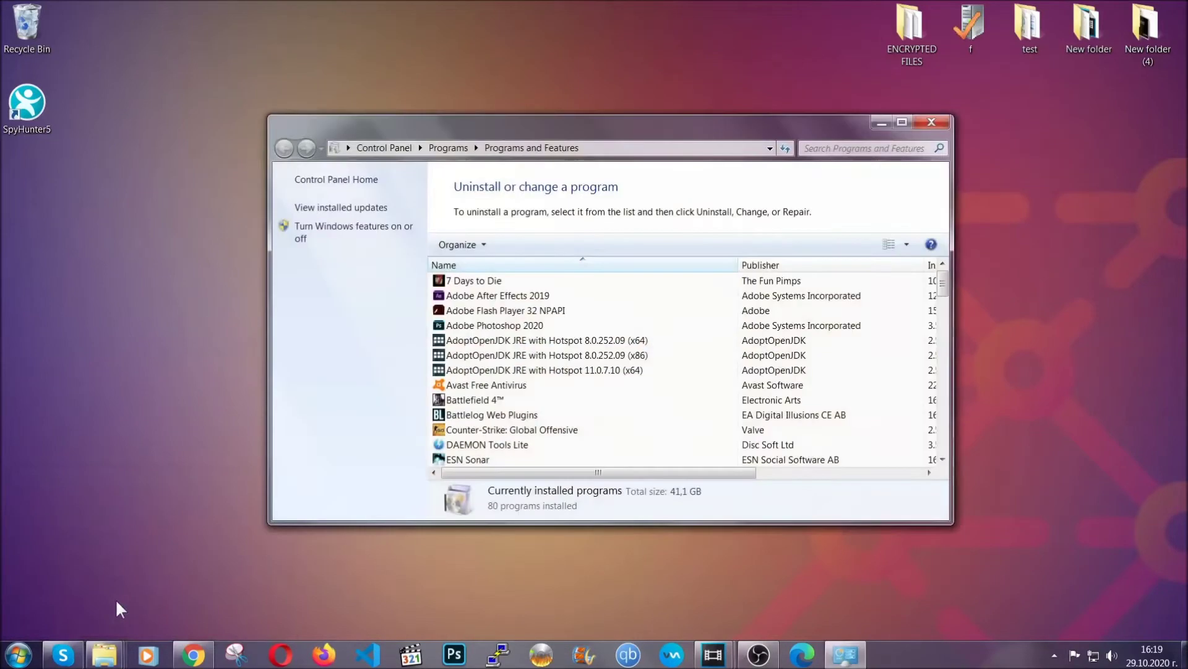
Uninstall SUSPICIOUS PROGRAM and dismiss the success message.
{"action": "scroll", "coordinate": [626, 331], "scroll_direction": "down", "scroll_amount": 20}
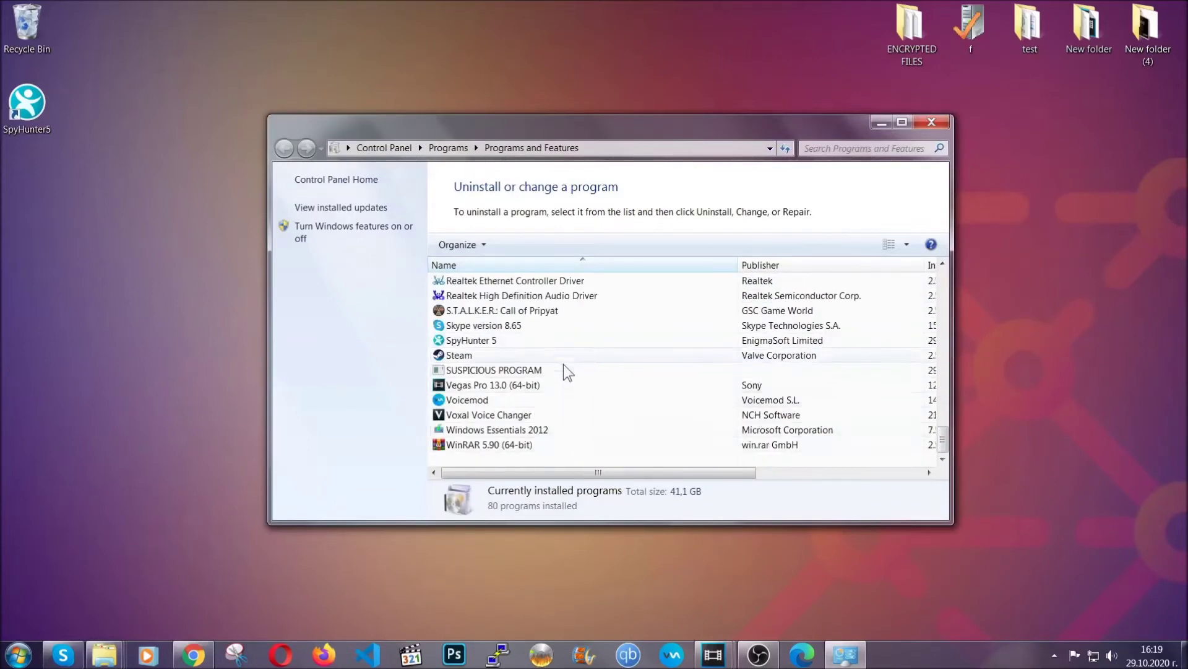
{"action": "left_click", "coordinate": [501, 369]}
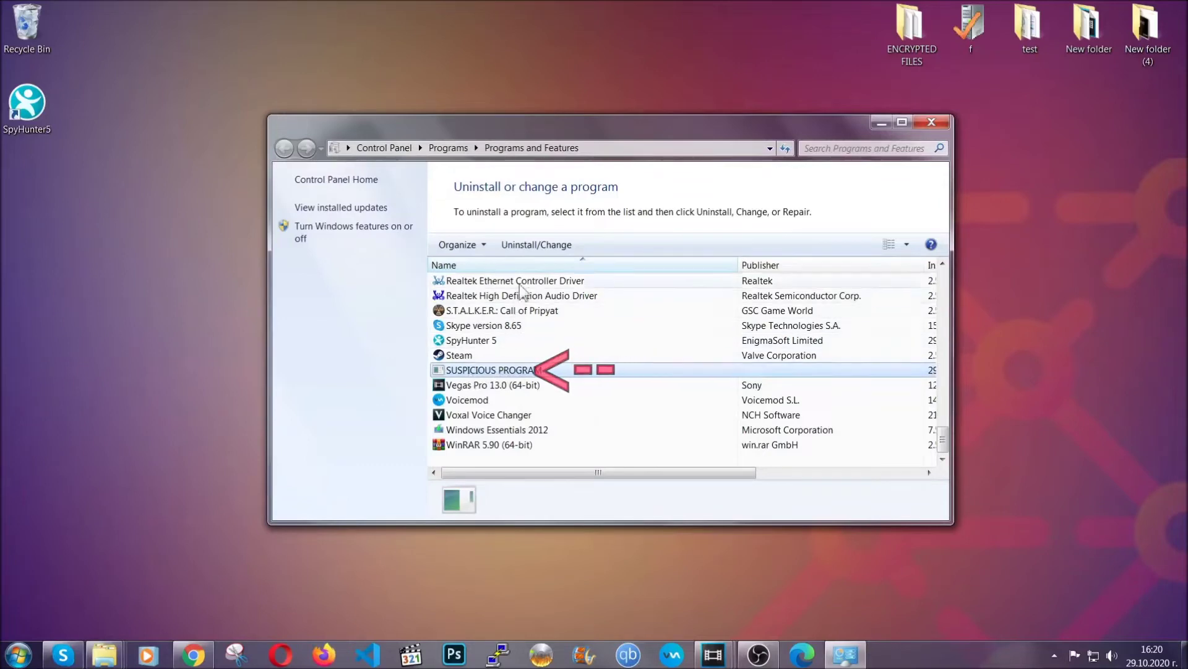
{"action": "left_click", "coordinate": [526, 245]}
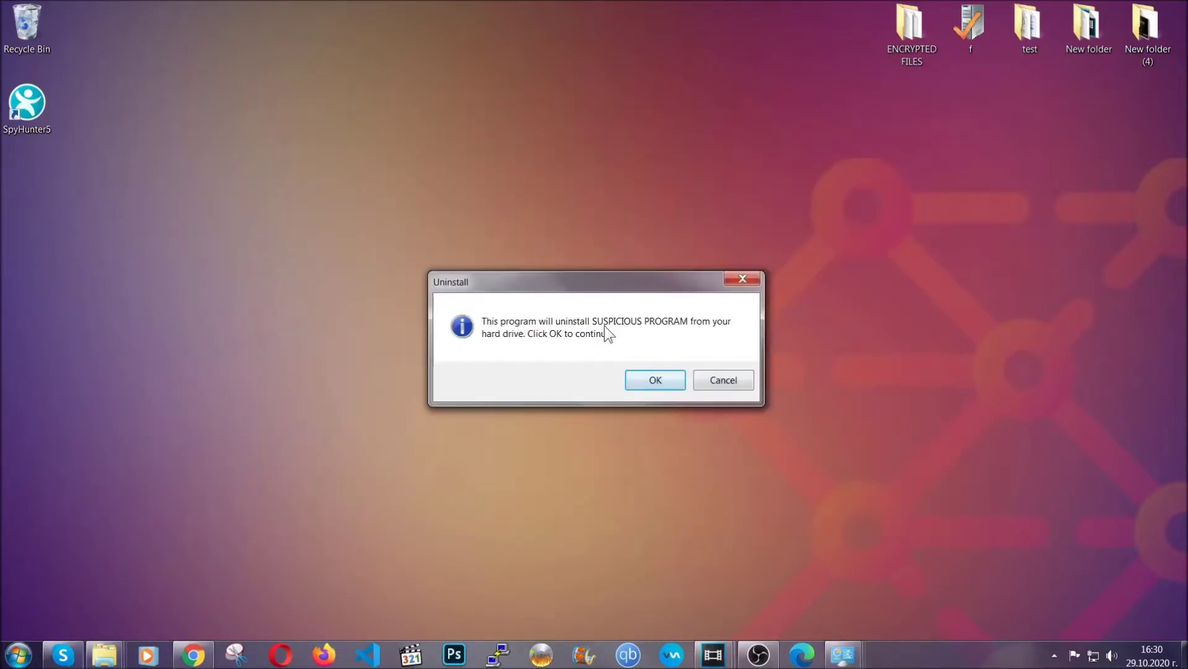
{"action": "left_click", "coordinate": [649, 381]}
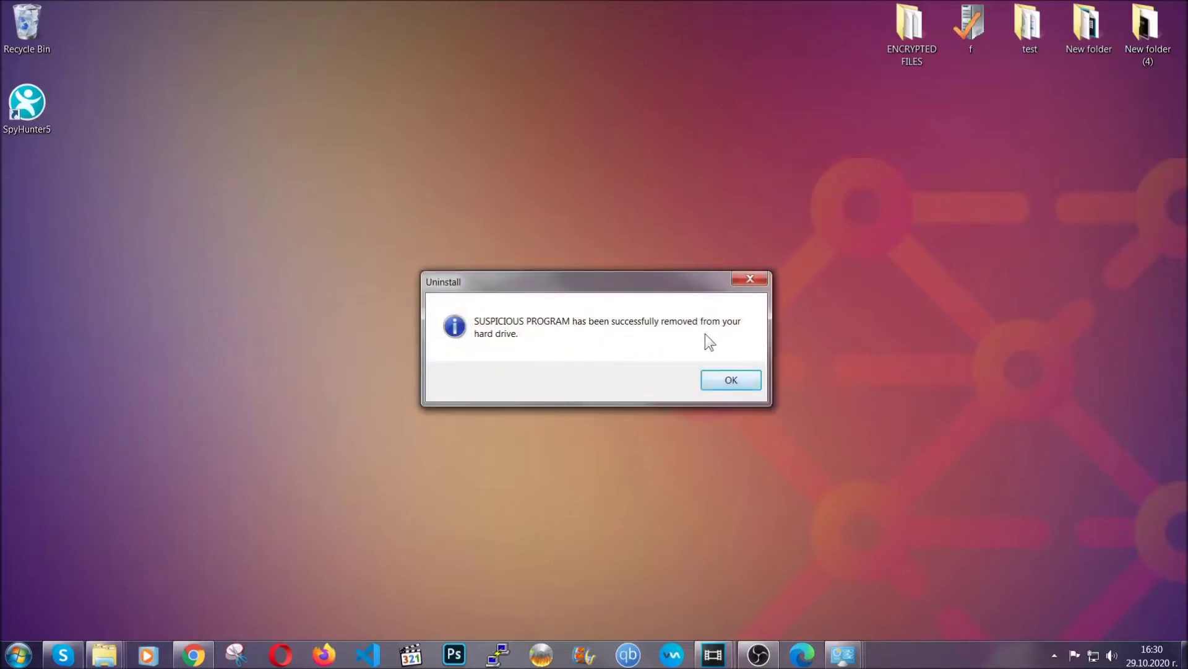
{"action": "left_click", "coordinate": [716, 382]}
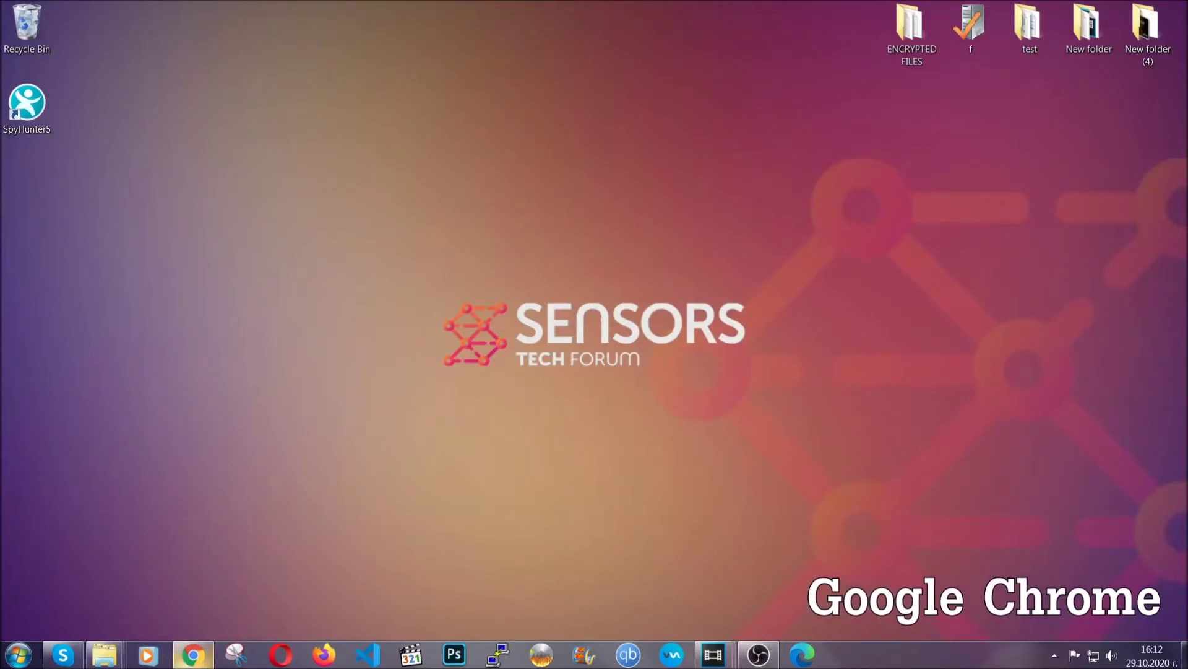
At chrome://settings/clearBrowserData, clear All time browsing data, leaving Passwords unticked.
{"action": "left_click", "coordinate": [194, 656]}
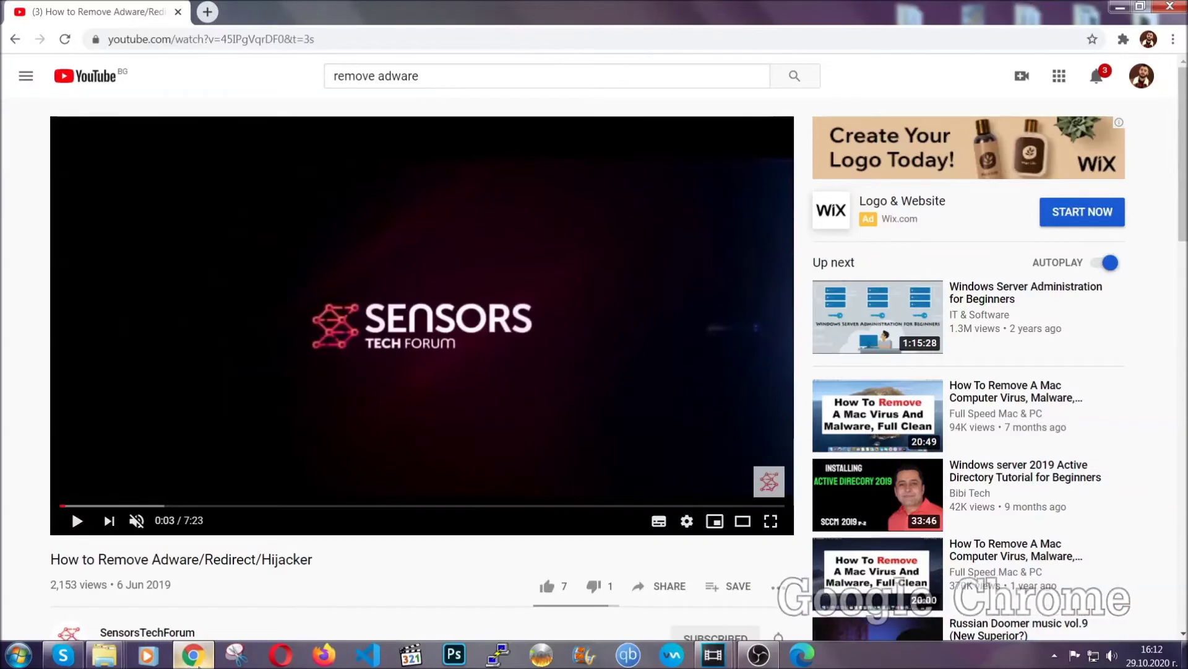
{"action": "left_click", "coordinate": [258, 49]}
{"action": "type", "text": "chr"}
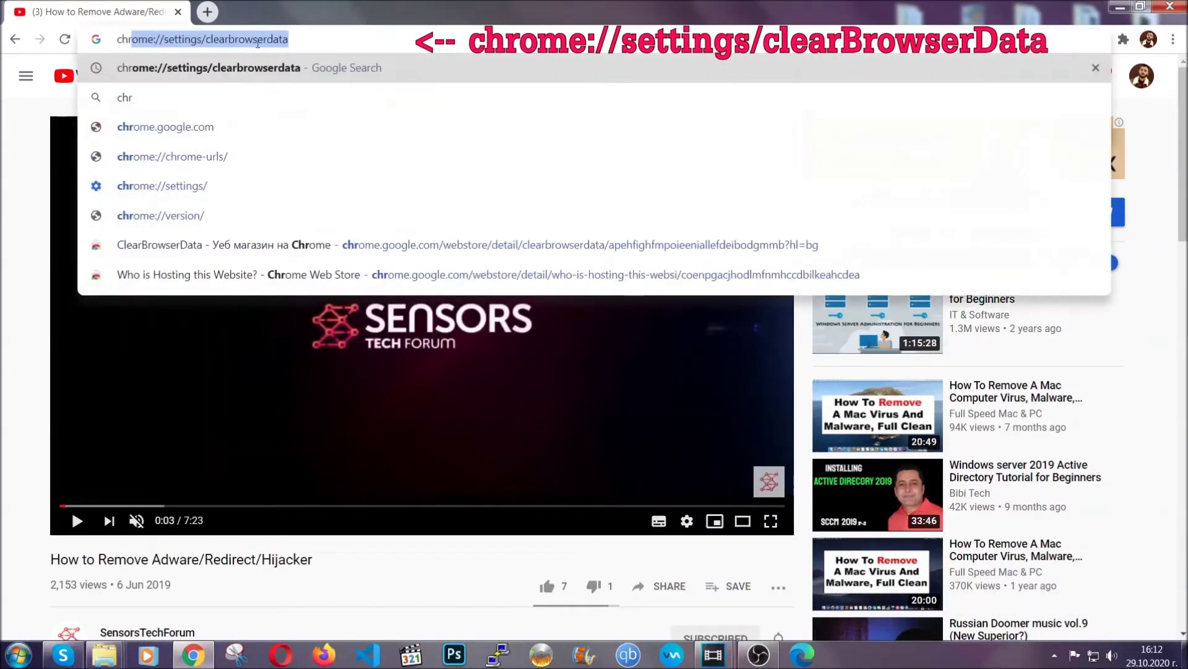
{"action": "type", "text": "ome:/"}
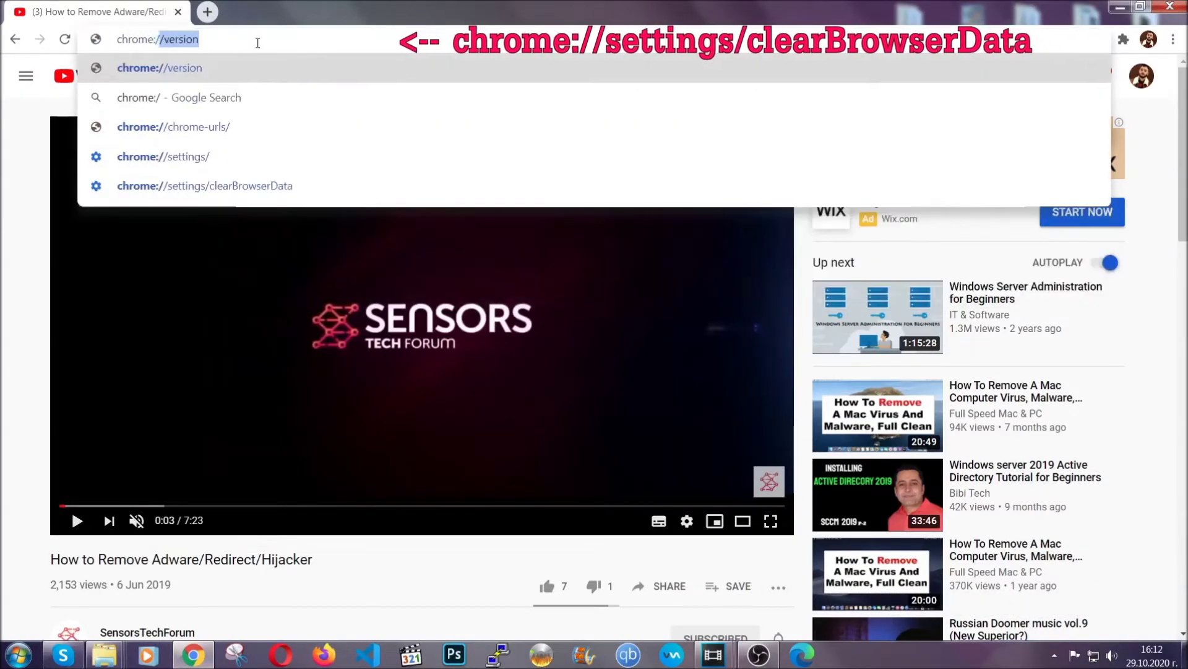
{"action": "type", "text": "/setting"}
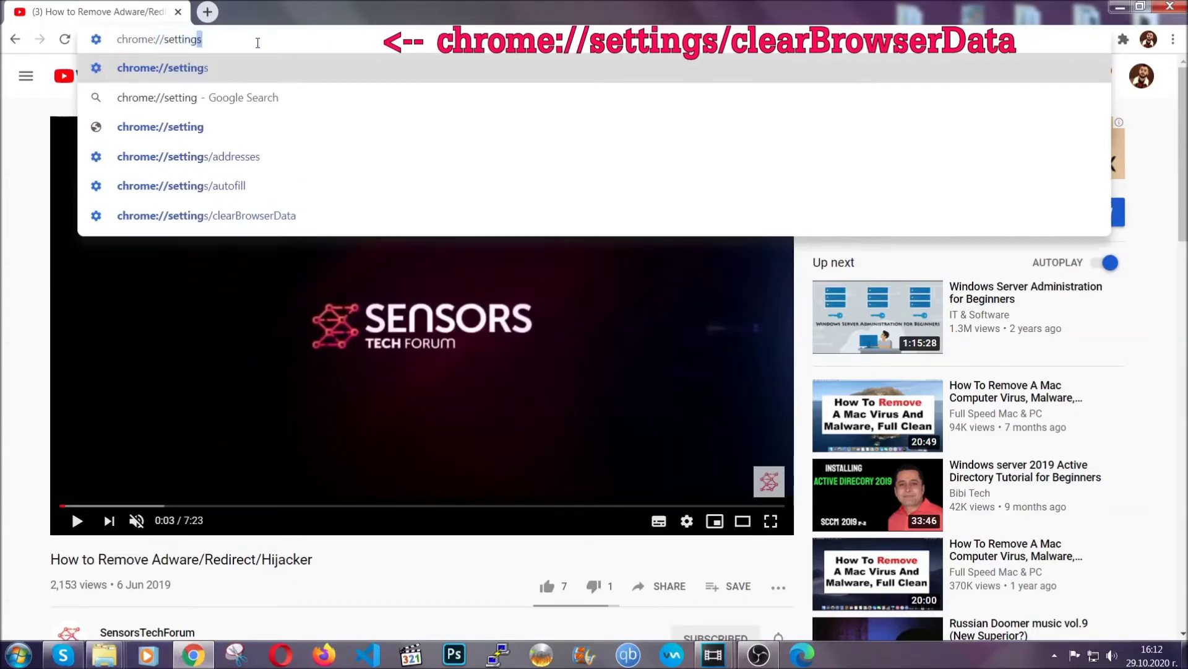
{"action": "type", "text": "s/ce"}
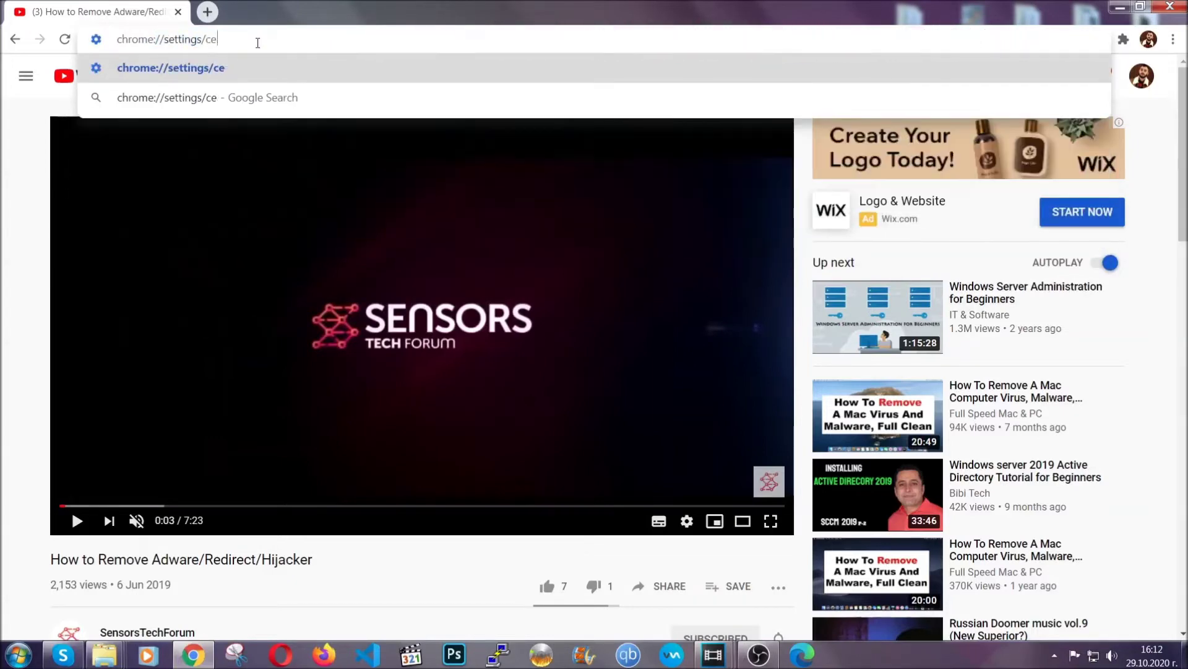
{"action": "key", "text": "BackSpace"}
{"action": "type", "text": "lear"}
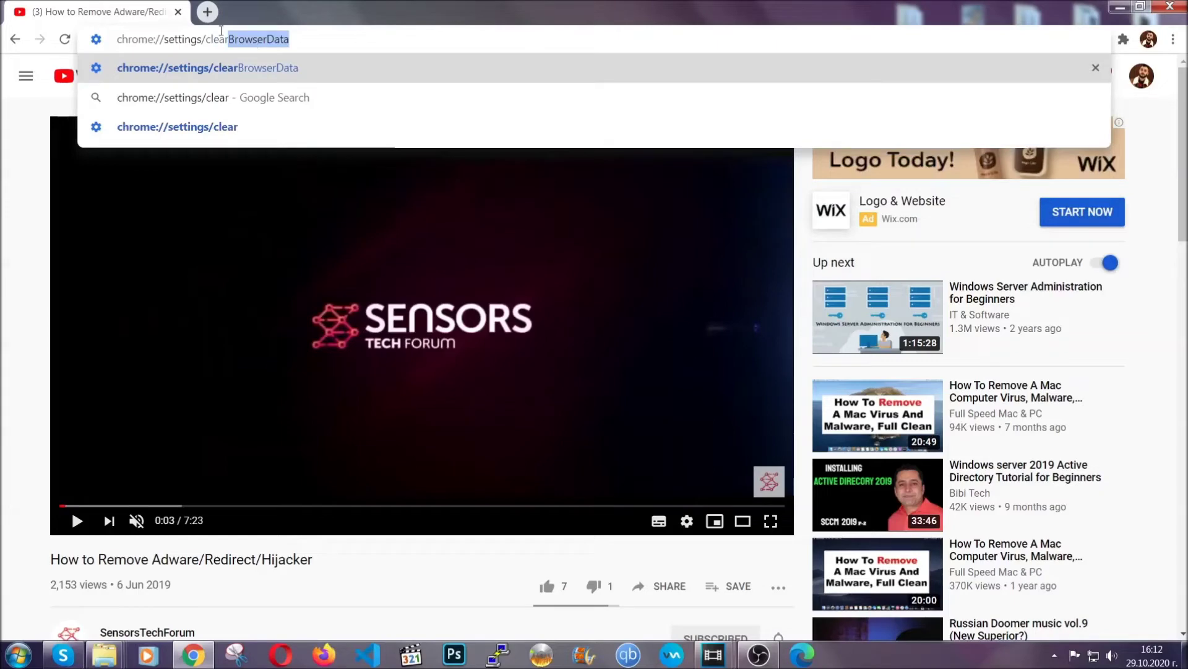
{"action": "left_click", "coordinate": [172, 68]}
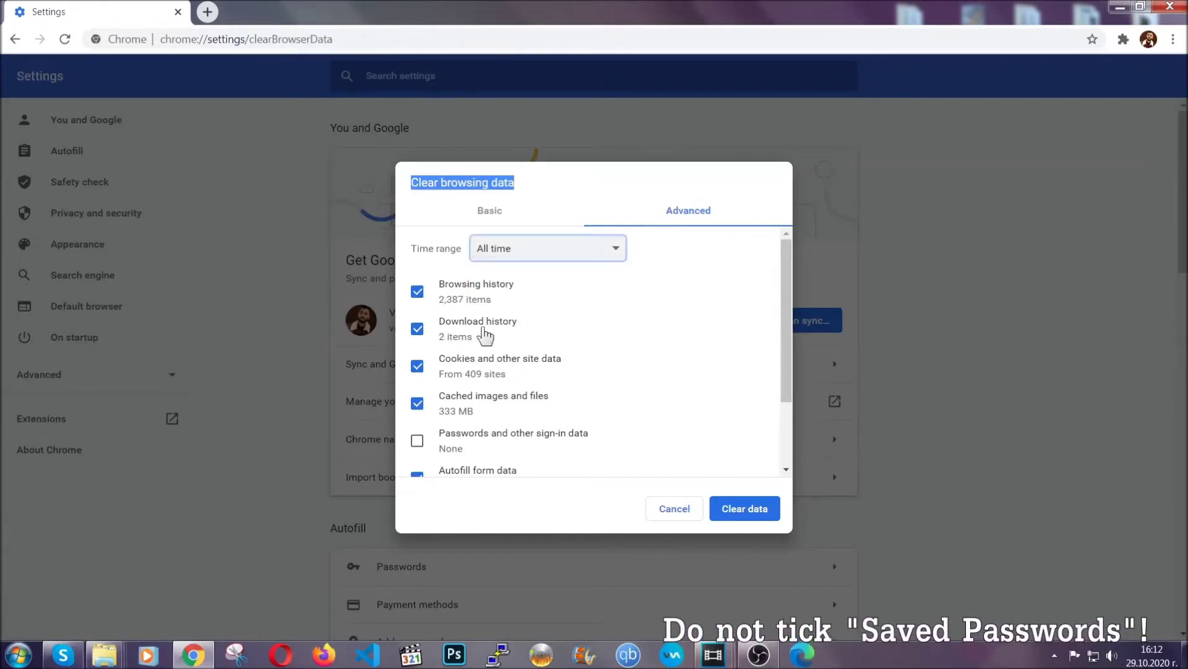
{"action": "scroll", "coordinate": [483, 411], "scroll_direction": "down", "scroll_amount": 2}
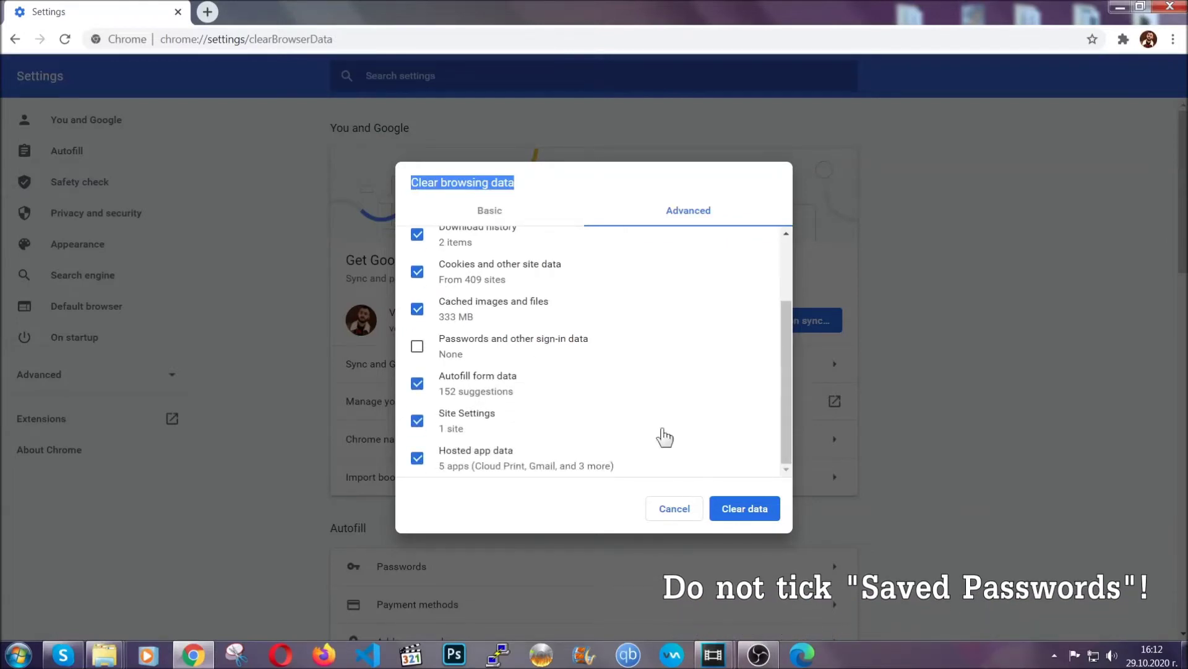
{"action": "left_click", "coordinate": [728, 503]}
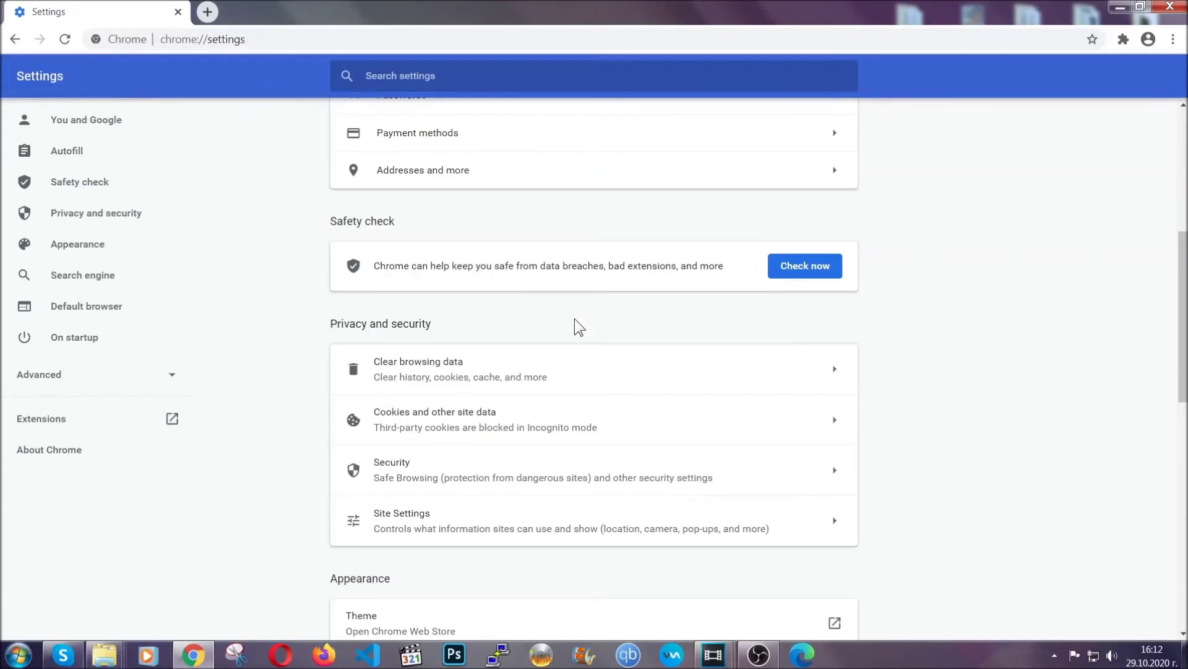
Remove the Bulk Media Downloader extension from Chrome's Extensions page, then minimize Chrome.
{"action": "left_click", "coordinate": [1174, 41]}
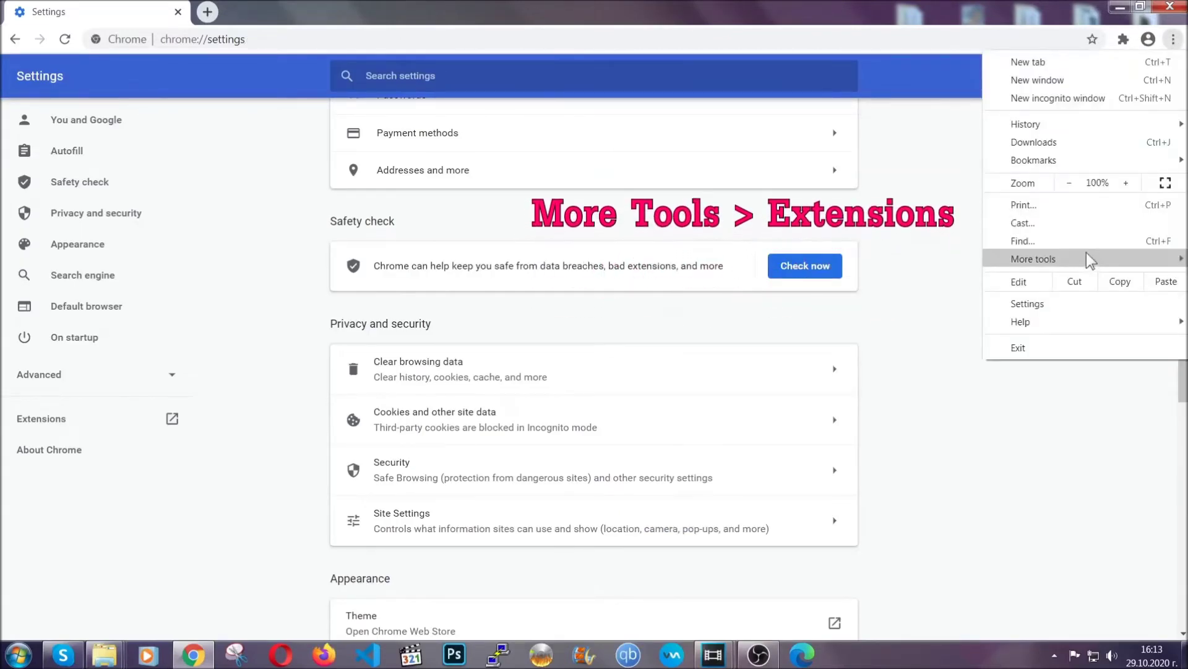
{"action": "mouse_move", "coordinate": [1087, 253]}
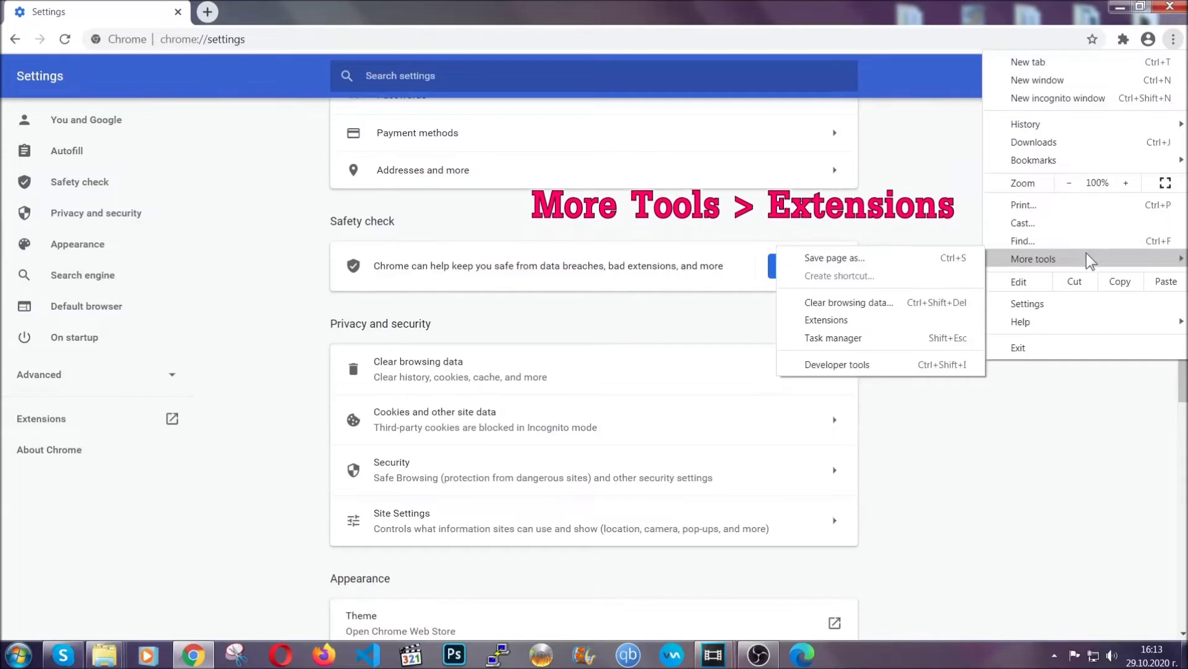
{"action": "left_click", "coordinate": [859, 323]}
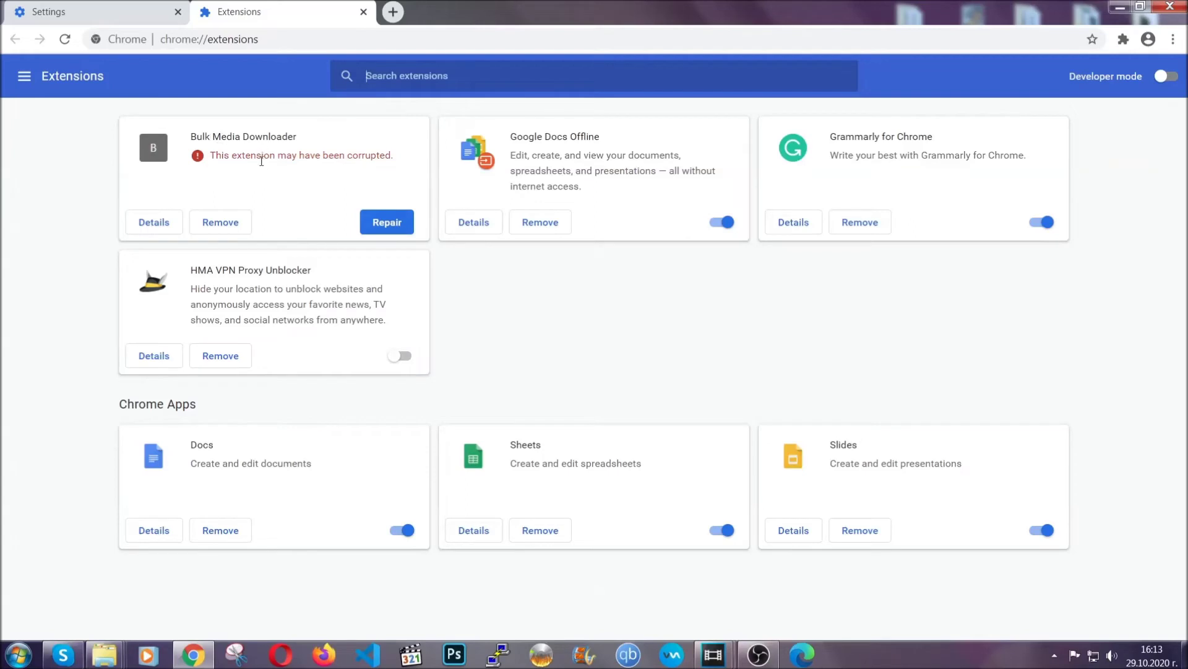
{"action": "left_click", "coordinate": [220, 222]}
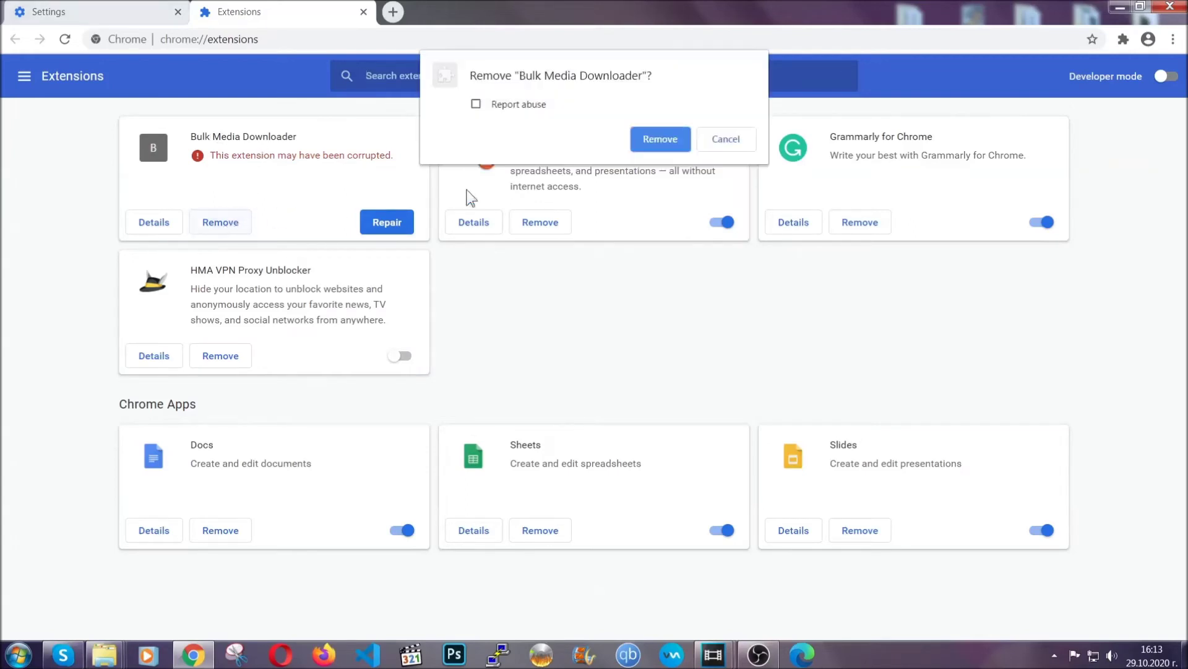
{"action": "left_click", "coordinate": [643, 141]}
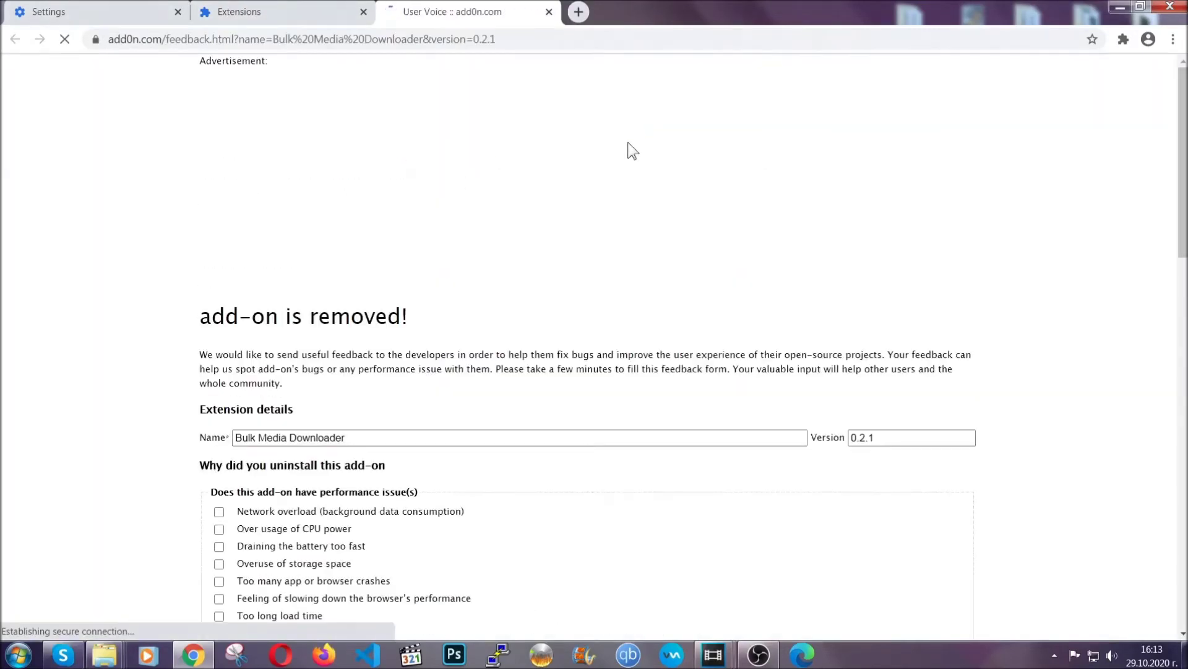
{"action": "left_click", "coordinate": [302, 13]}
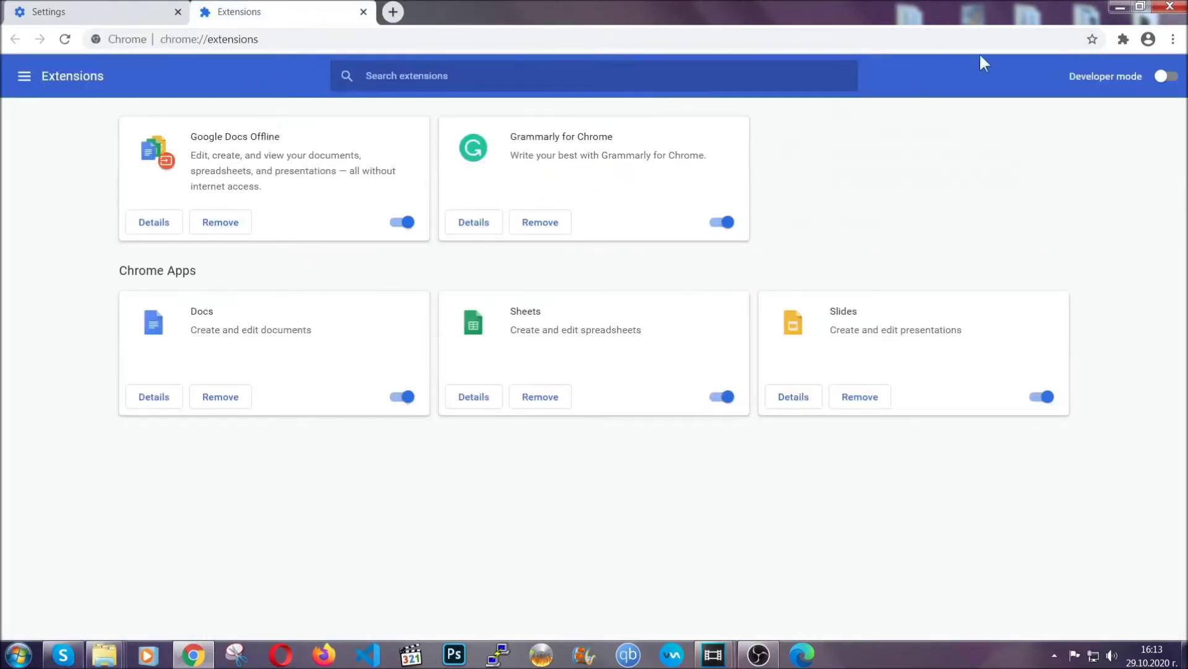
{"action": "left_click", "coordinate": [1108, 7]}
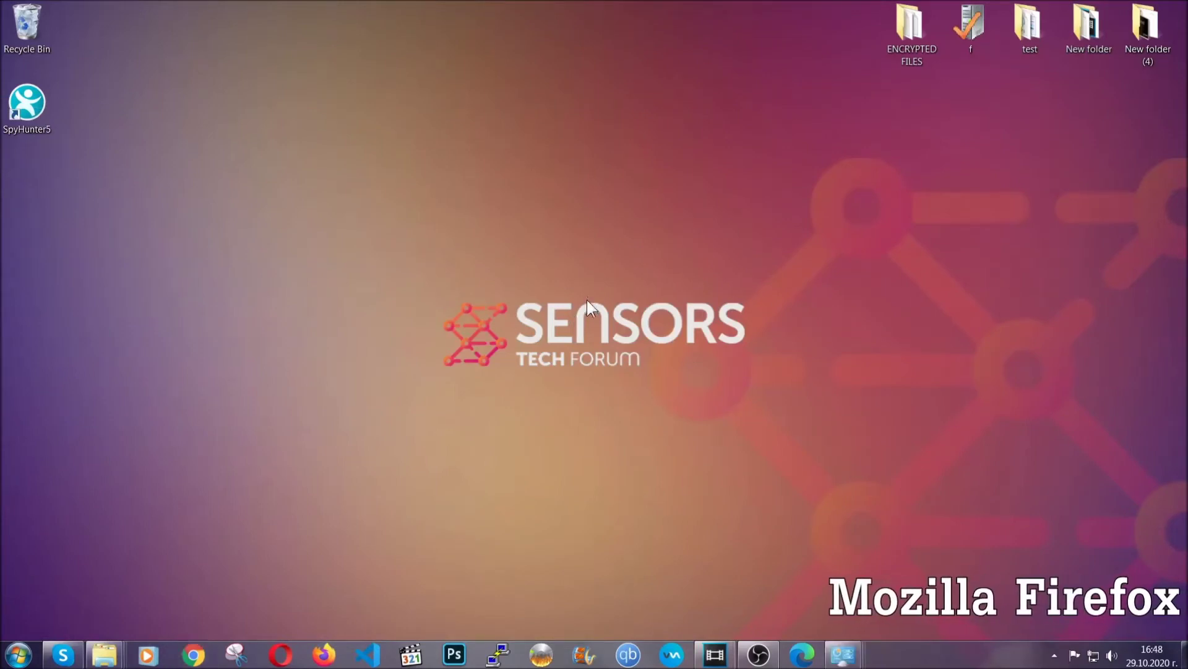
Launch Firefox and load the about:support page.
{"action": "left_click", "coordinate": [323, 655]}
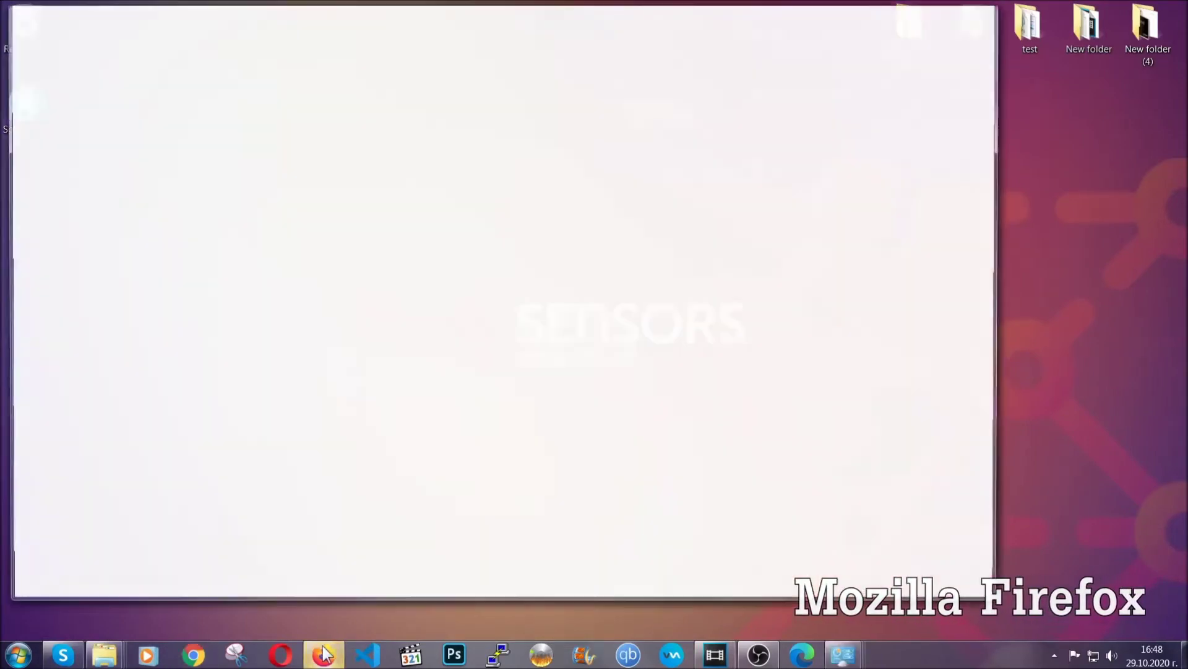
{"action": "left_click", "coordinate": [327, 47]}
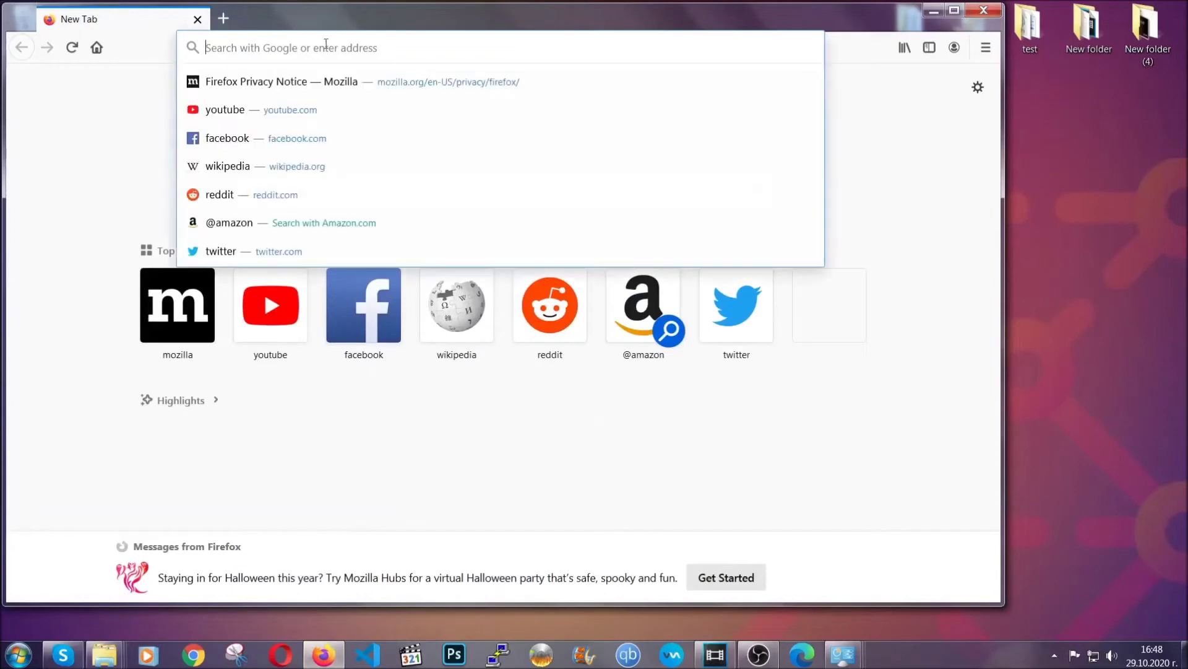
{"action": "type", "text": "about"}
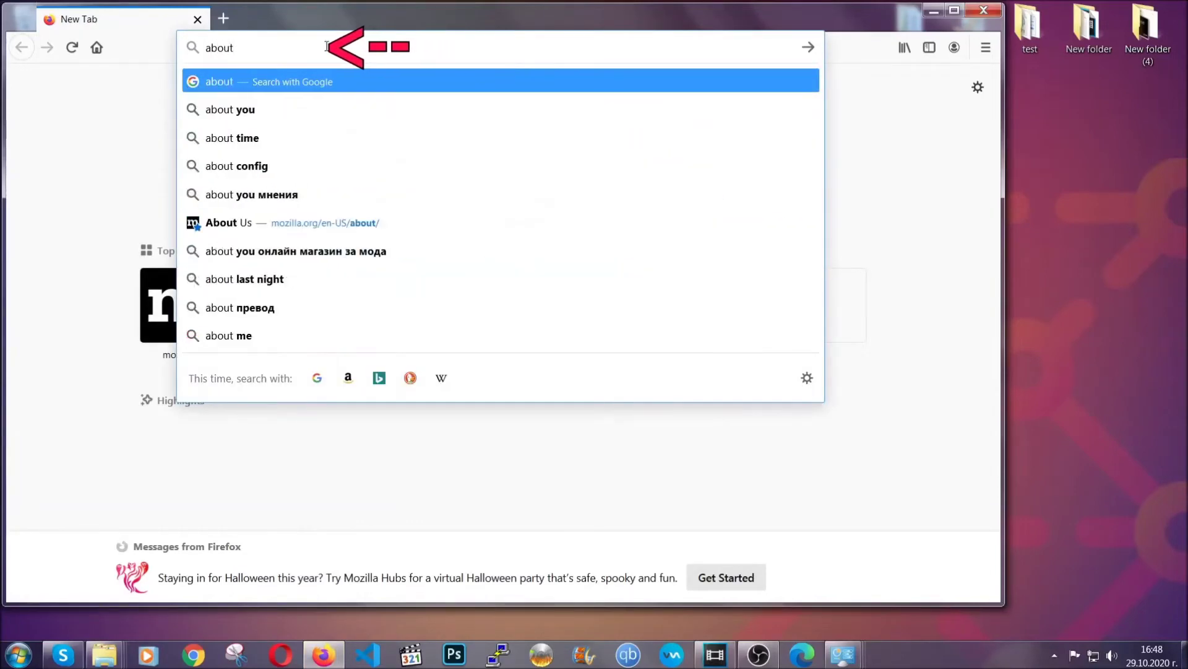
{"action": "type", "text": ":support"}
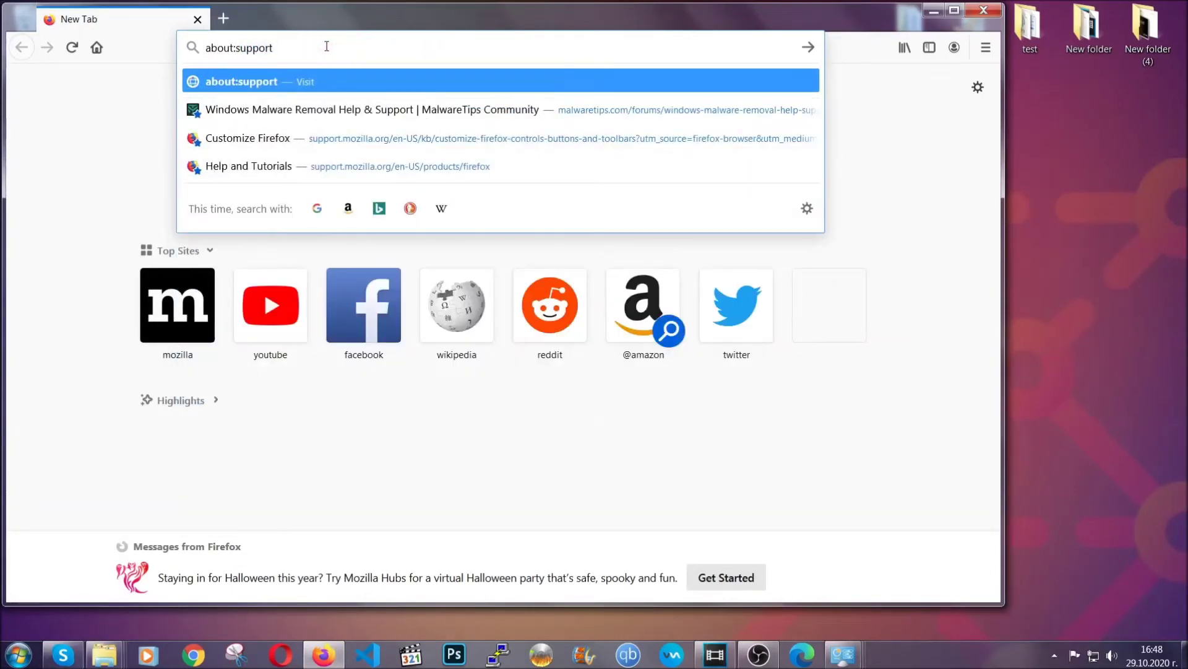
{"action": "key", "text": "Return"}
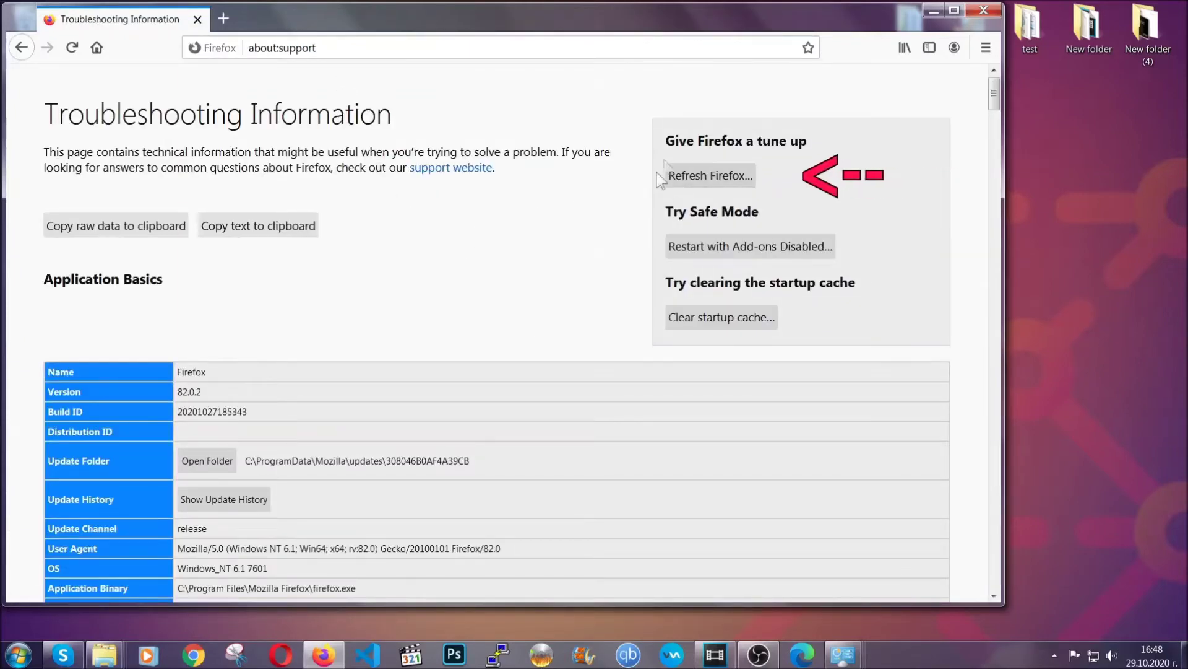
Refresh Firefox to its defaults, finish the Import Wizard, and close the window.
{"action": "left_click", "coordinate": [703, 181]}
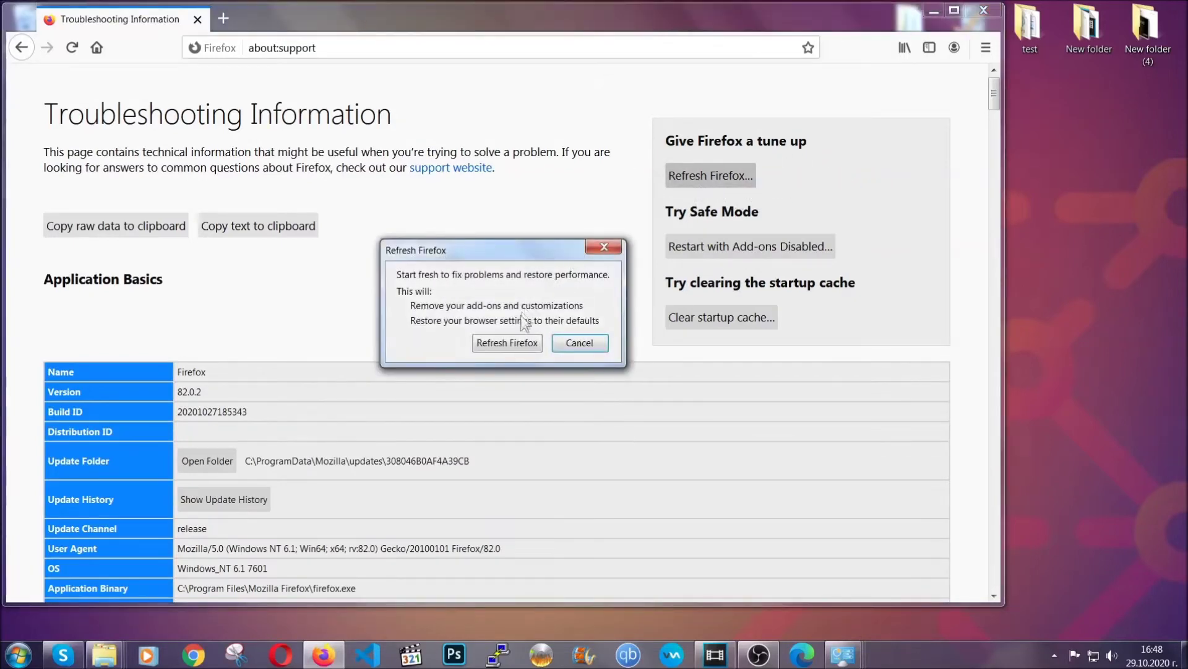
{"action": "left_click", "coordinate": [505, 342]}
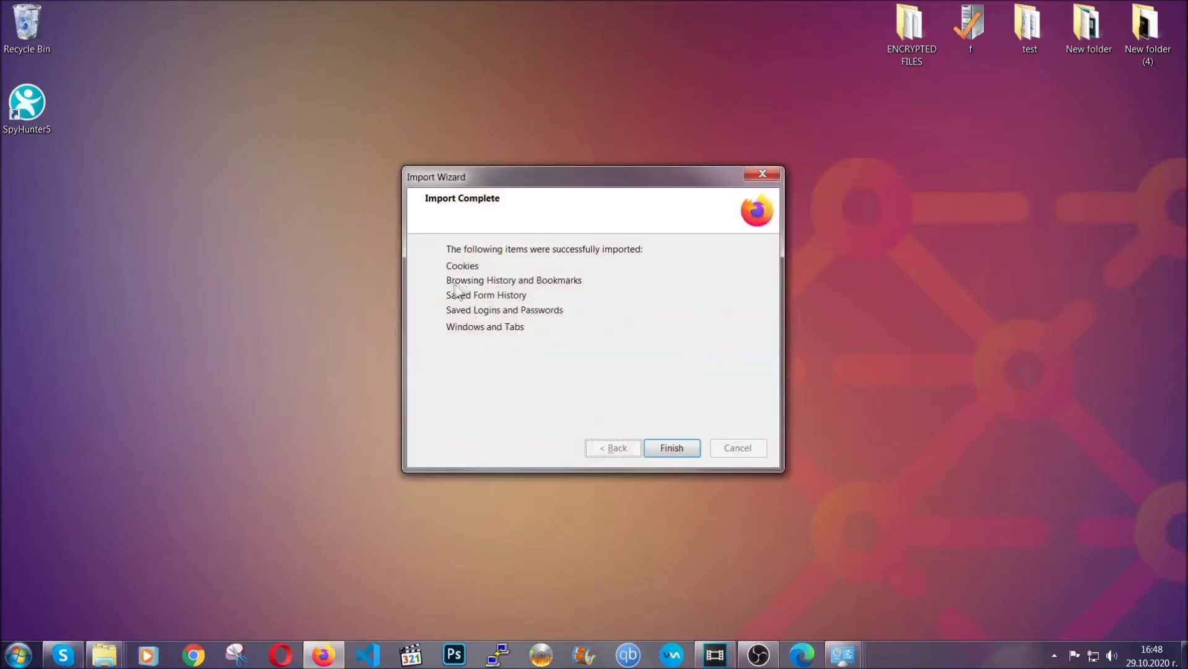
{"action": "left_click", "coordinate": [670, 447]}
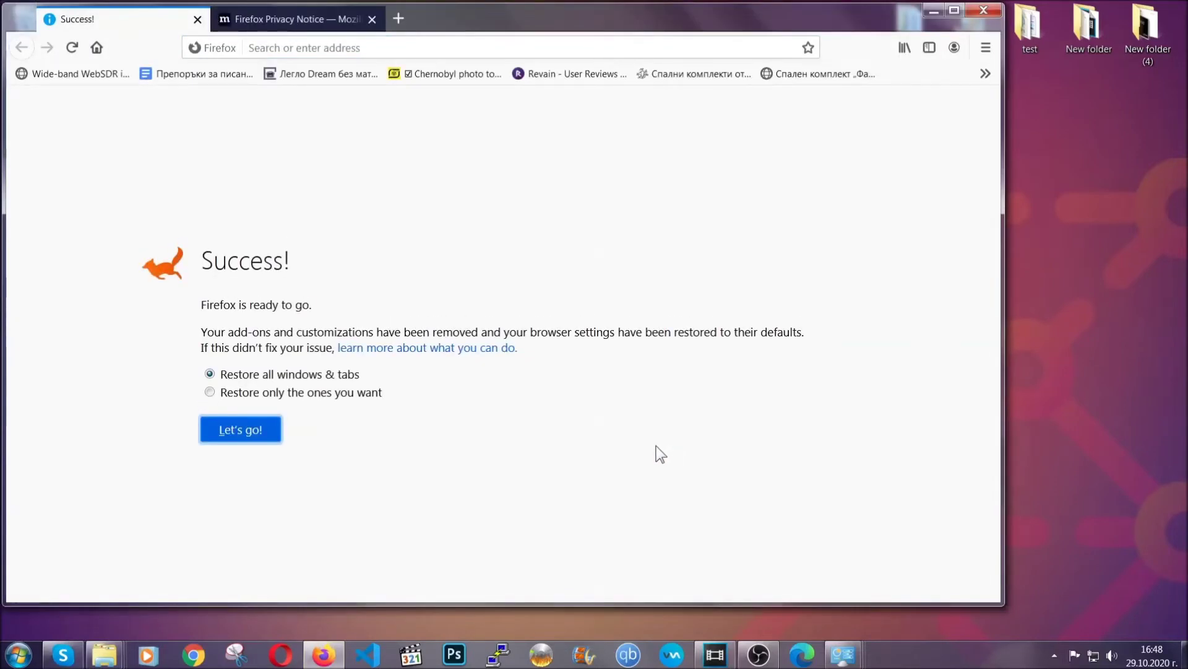
{"action": "left_click", "coordinate": [933, 13]}
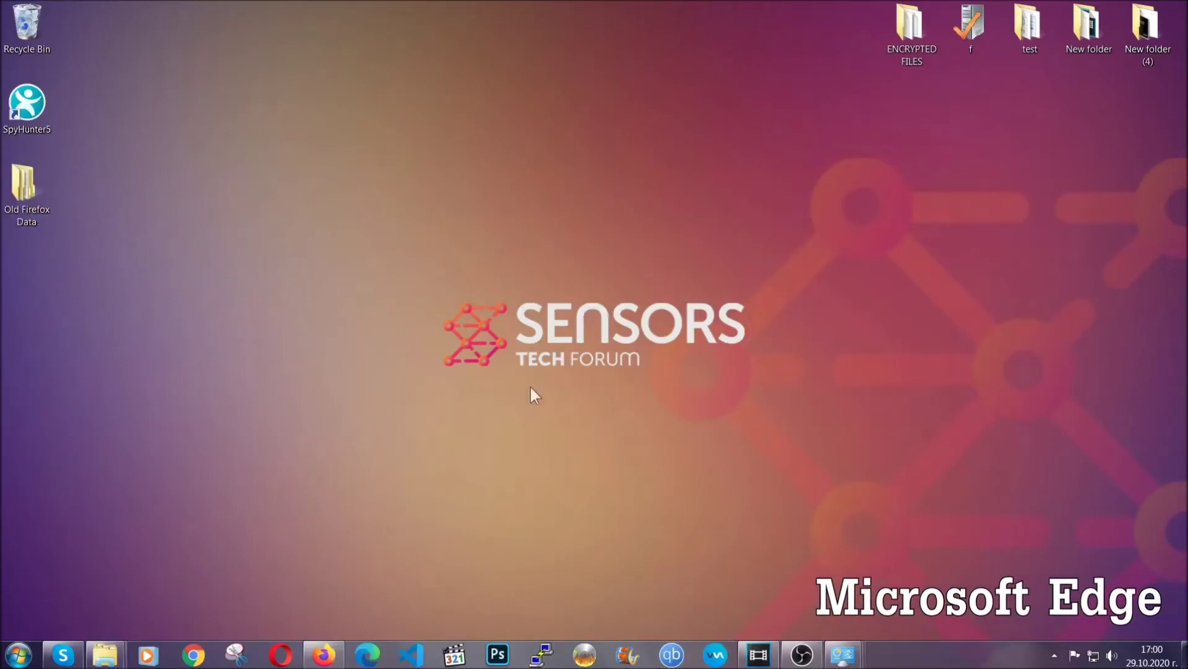
Launch Edge and clear All time data at edge://settings/clearBrowserData, keeping passwords.
{"action": "left_click", "coordinate": [368, 651]}
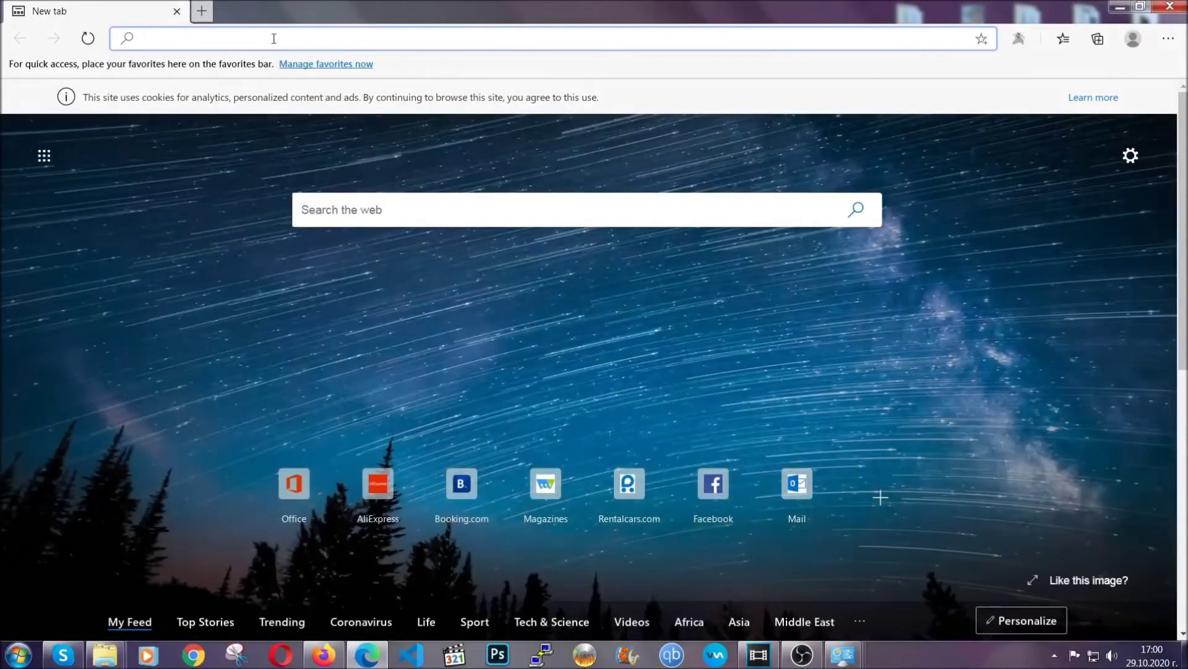
{"action": "type", "text": "edge:"}
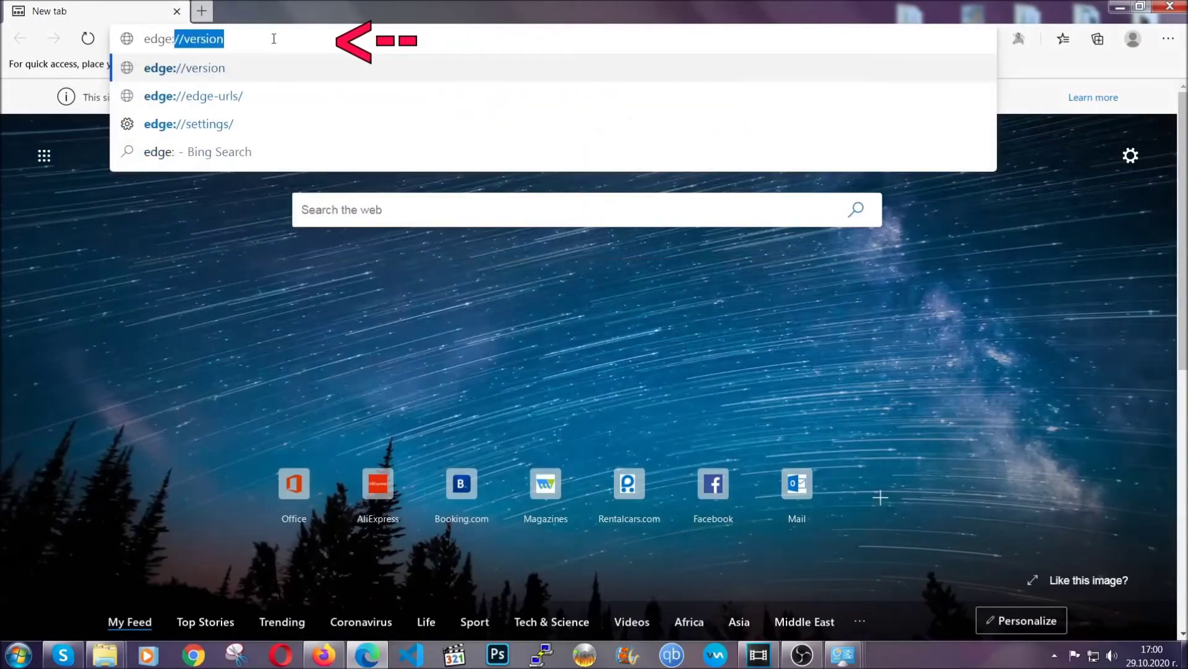
{"action": "type", "text": "//setting"}
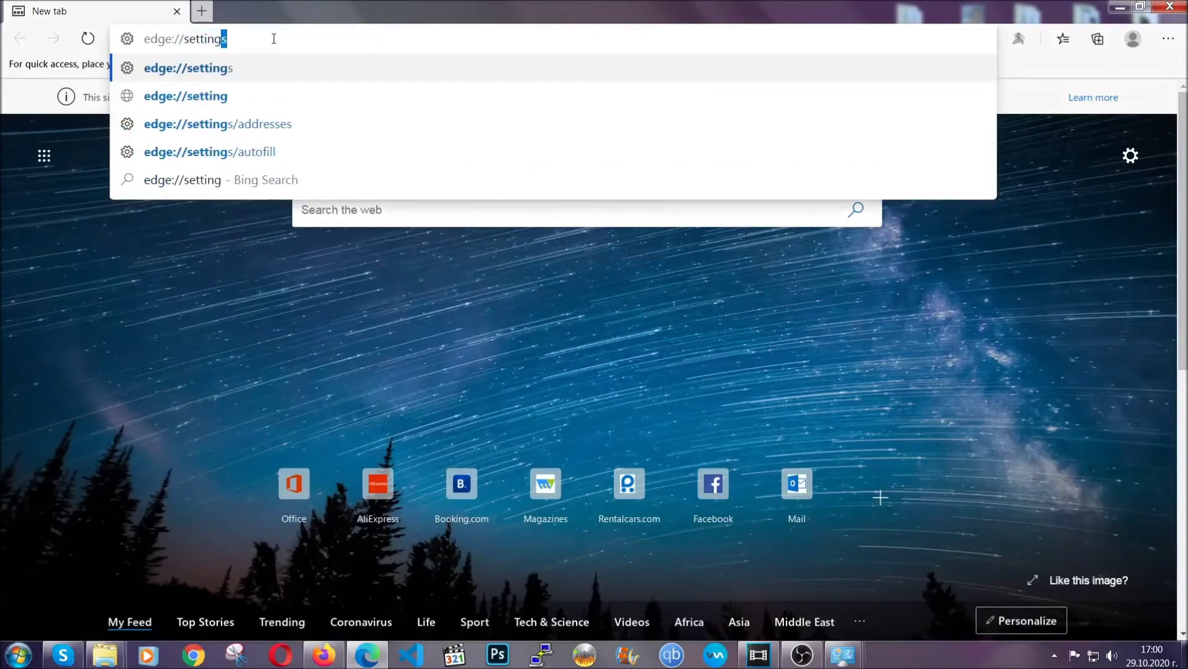
{"action": "type", "text": "s/clear"}
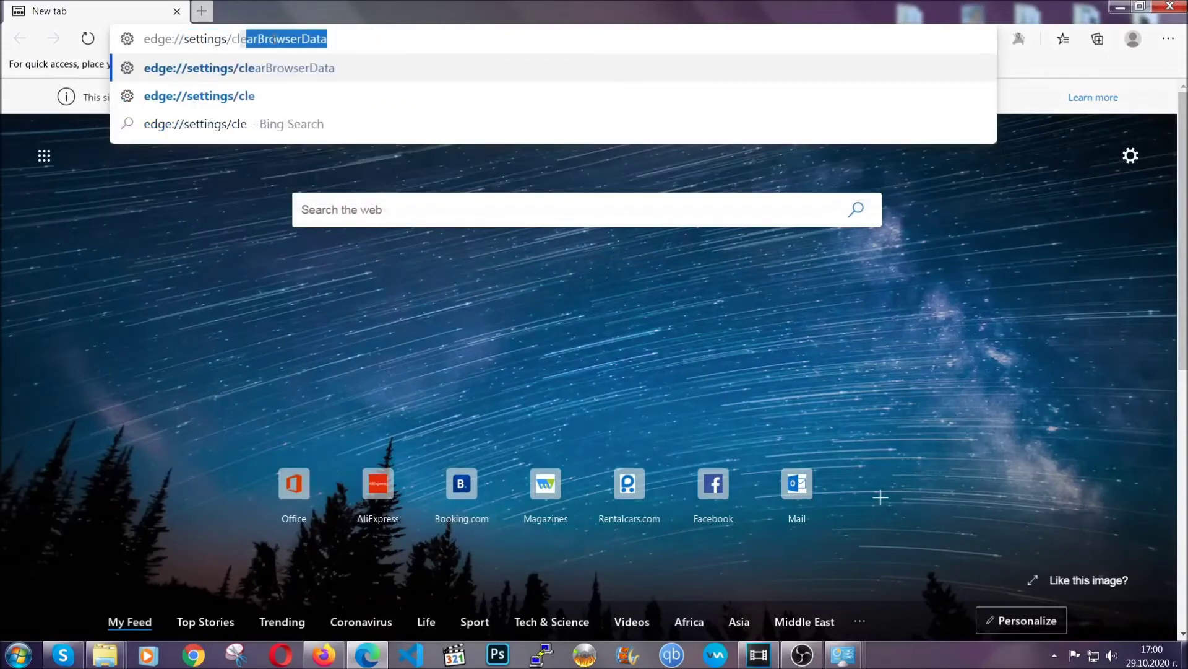
{"action": "type", "text": "BrowserDa"}
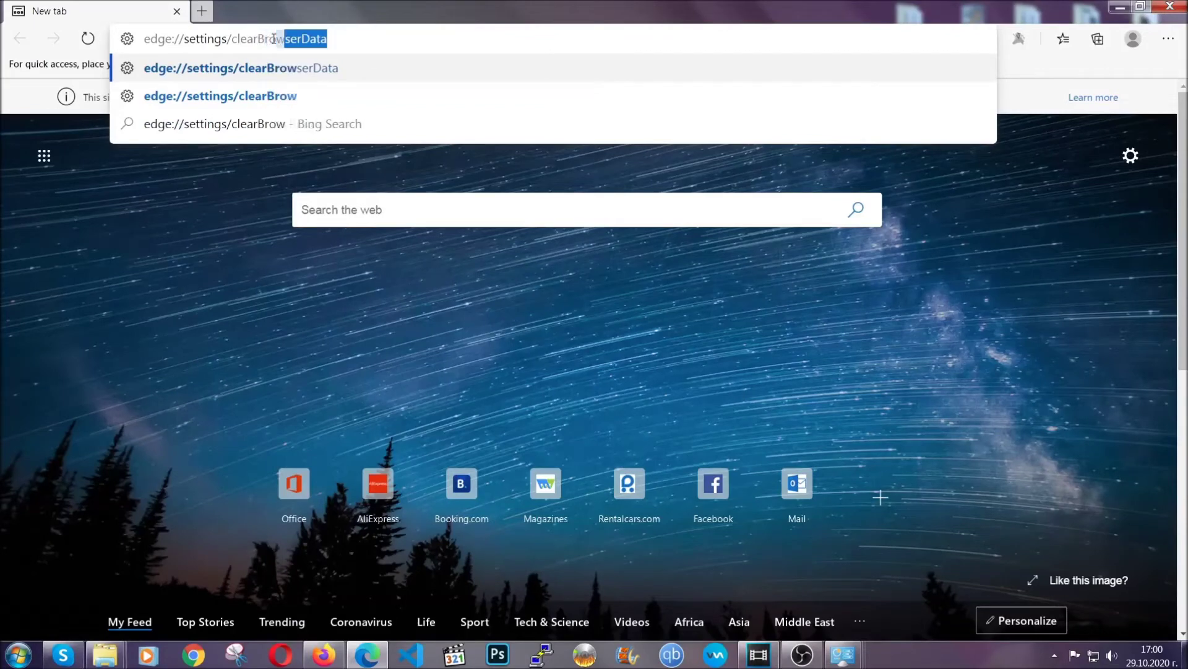
{"action": "type", "text": "ta"}
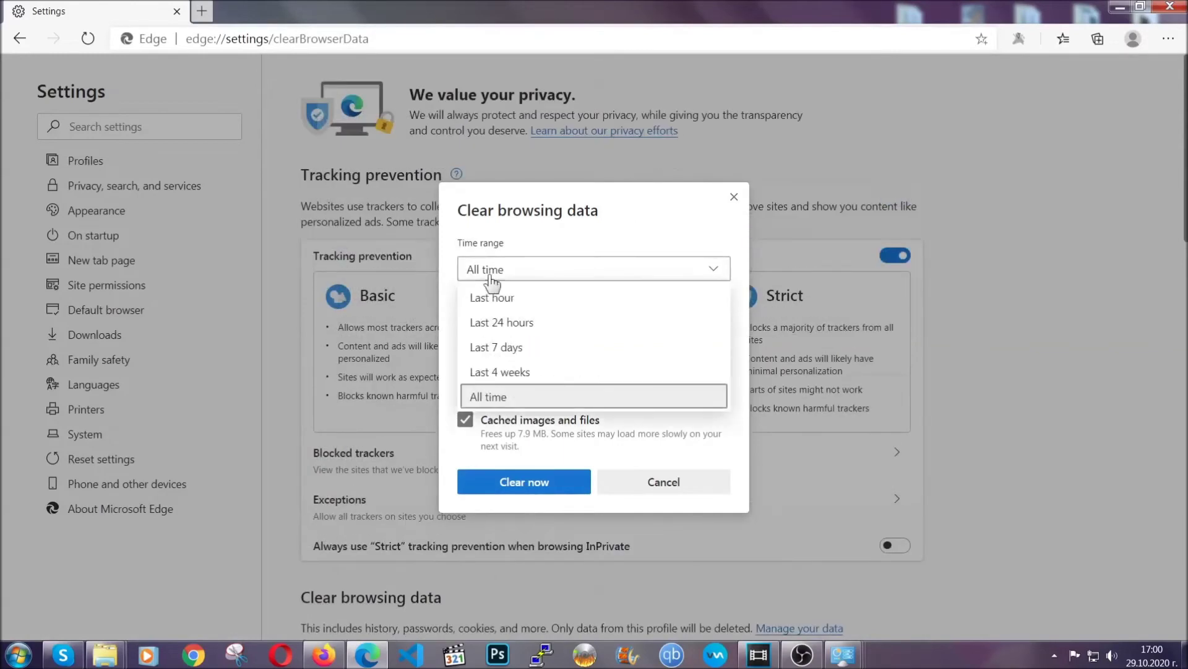
{"action": "left_click", "coordinate": [491, 395]}
{"action": "scroll", "coordinate": [498, 379], "scroll_direction": "down", "scroll_amount": 3}
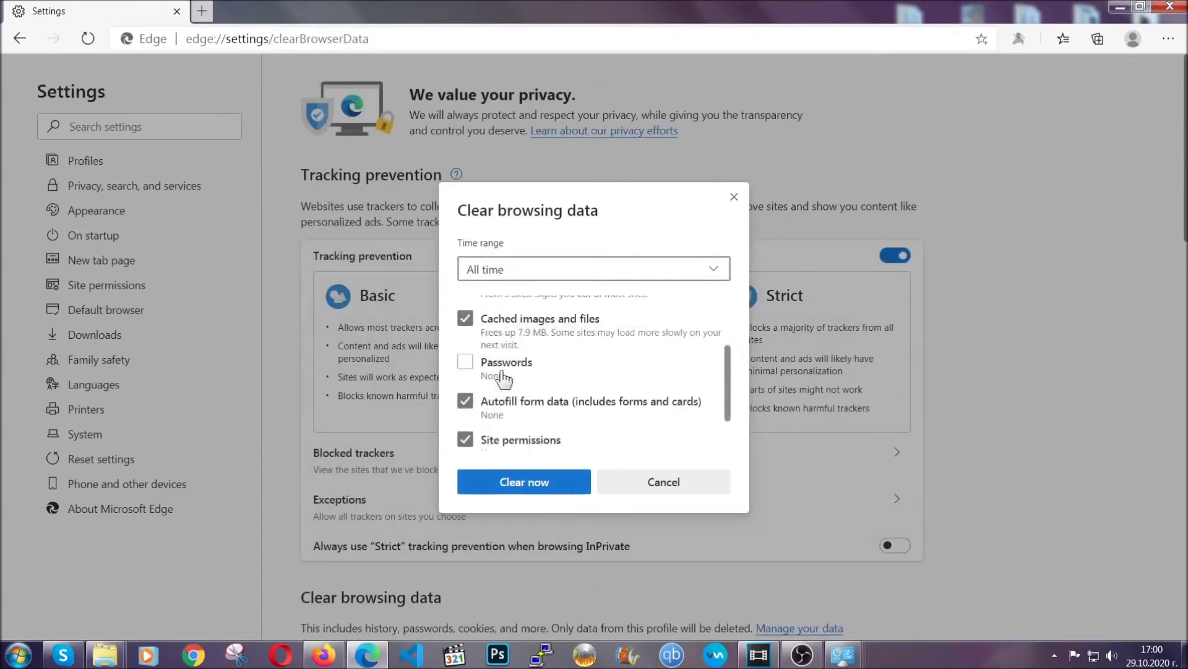
{"action": "left_click", "coordinate": [519, 489]}
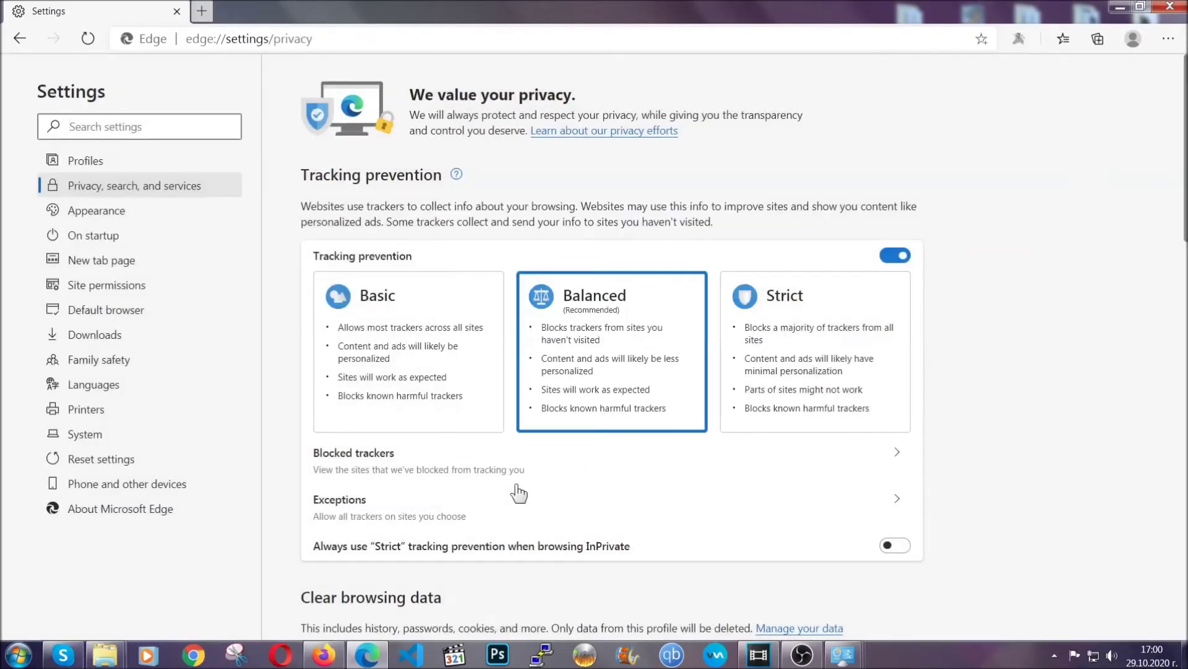
Remove Edge's only extension from the Extensions page, then close Edge.
{"action": "left_click", "coordinate": [1168, 41]}
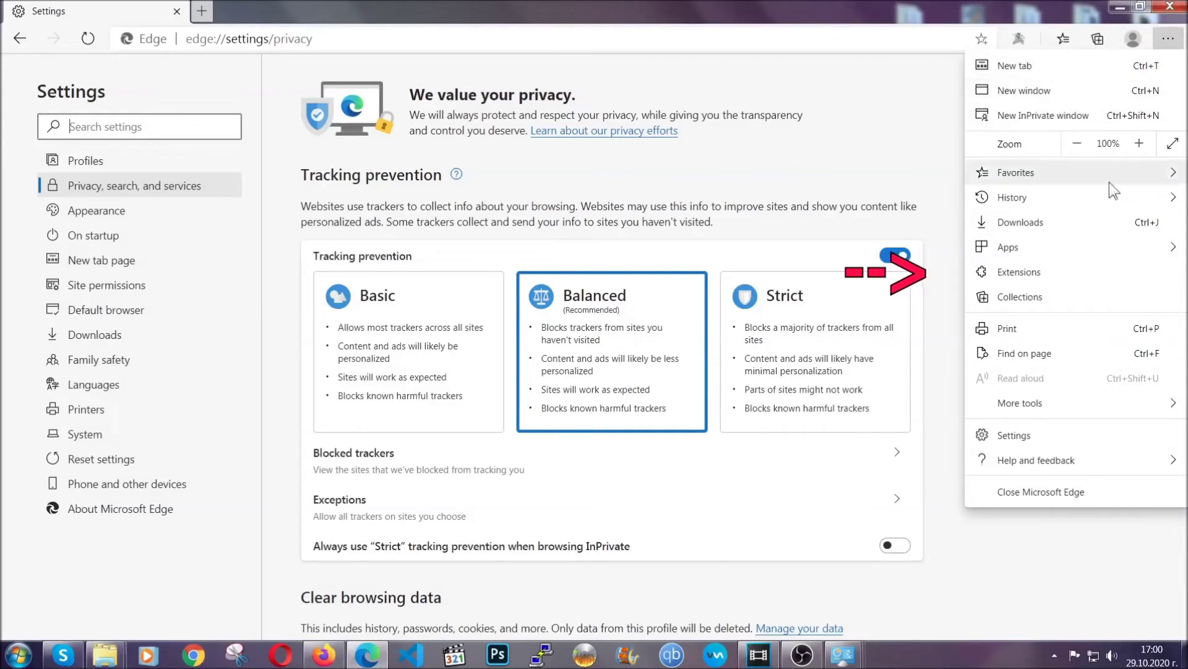
{"action": "left_click", "coordinate": [1082, 264]}
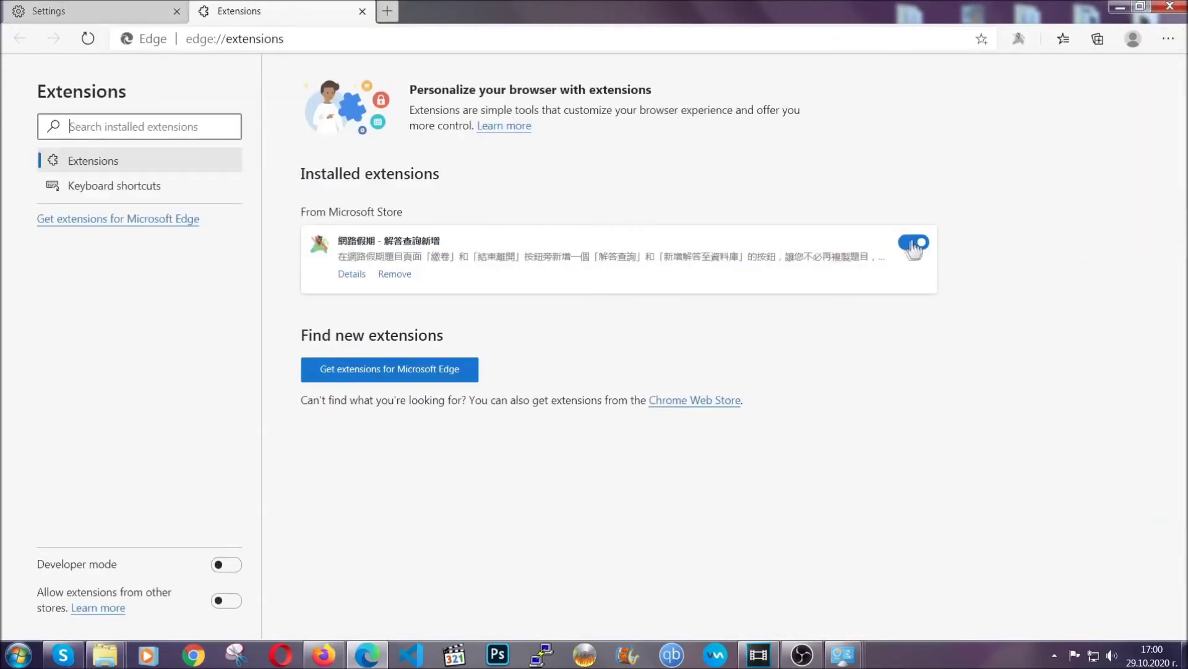
{"action": "left_click", "coordinate": [390, 276]}
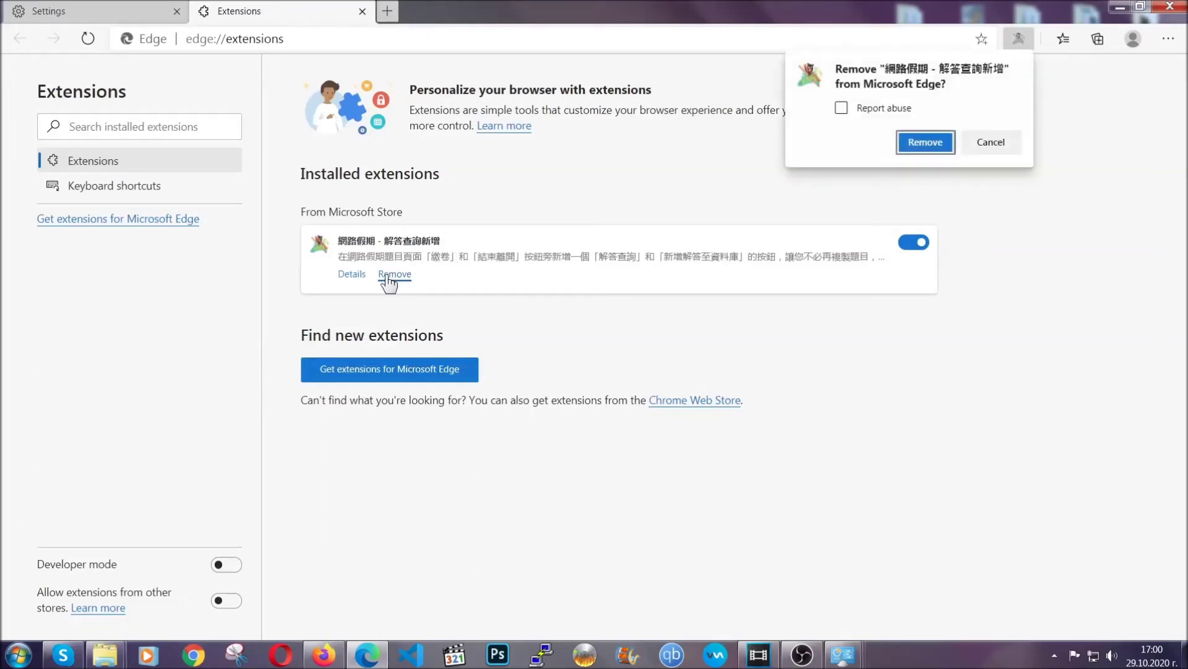
{"action": "left_click", "coordinate": [922, 142]}
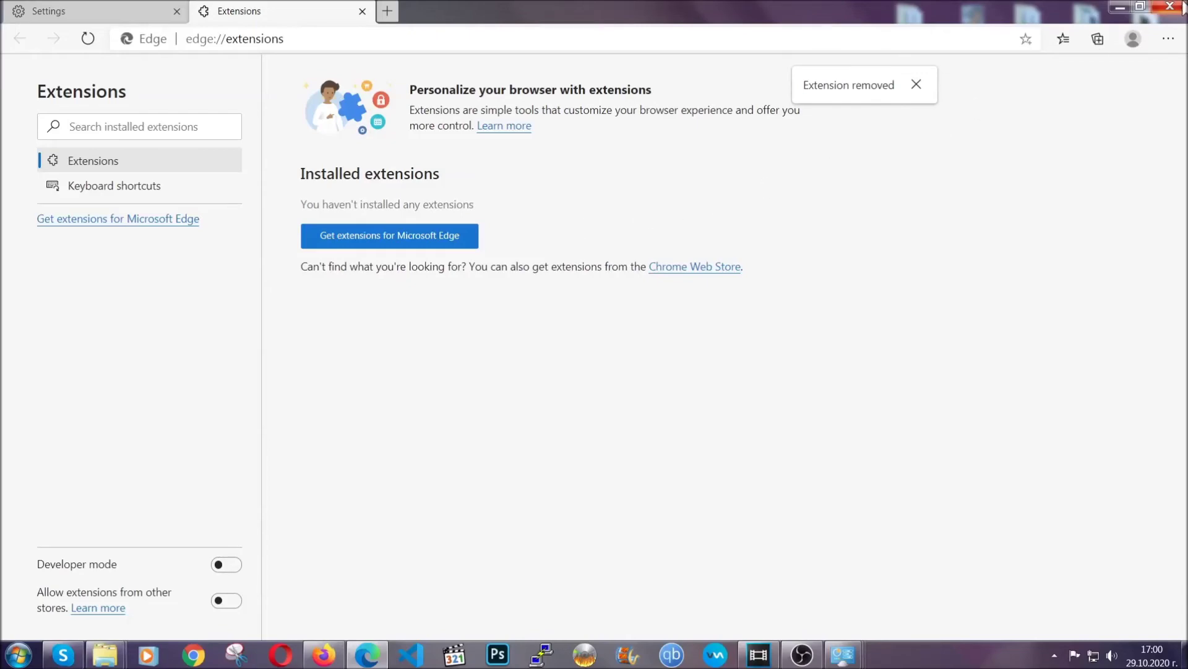
{"action": "left_click", "coordinate": [1170, 6]}
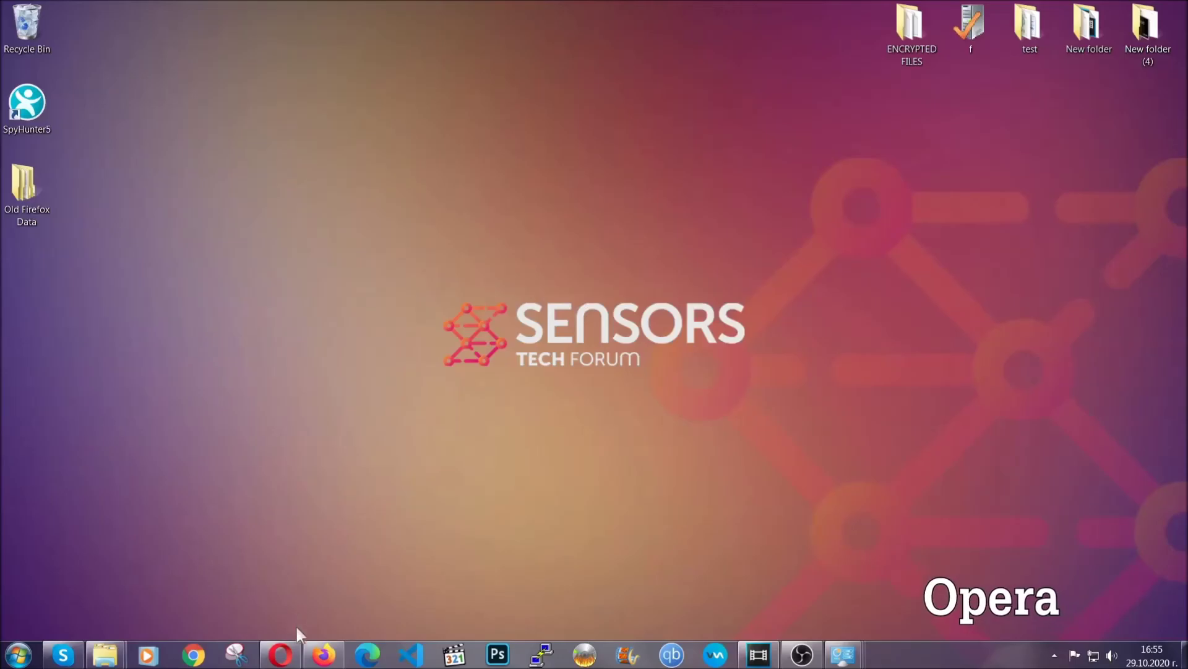
Launch Opera and go to opera://settings/clearBrowserData.
{"action": "left_click", "coordinate": [281, 653]}
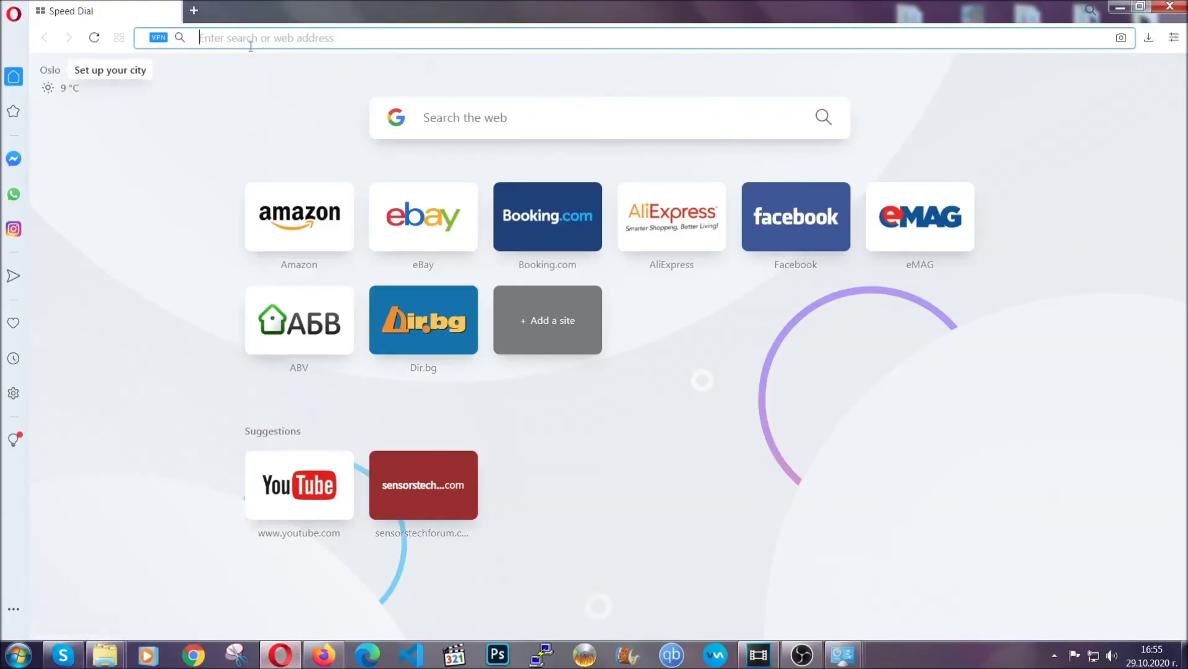
{"action": "type", "text": "opera"}
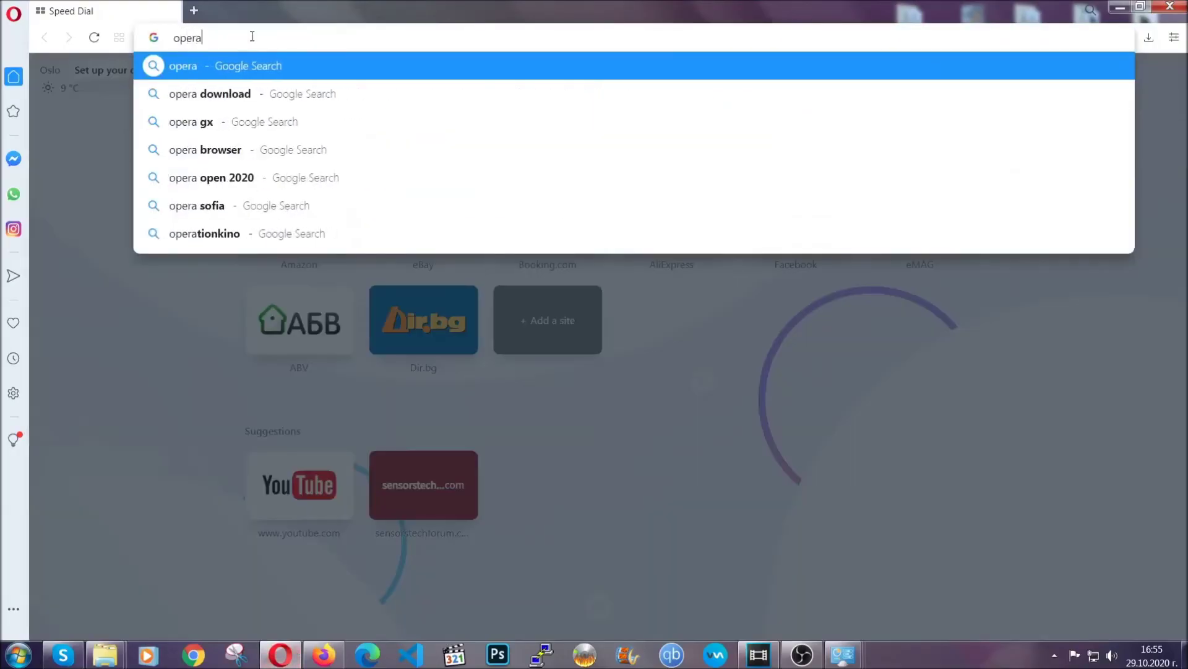
{"action": "type", "text": "://se"}
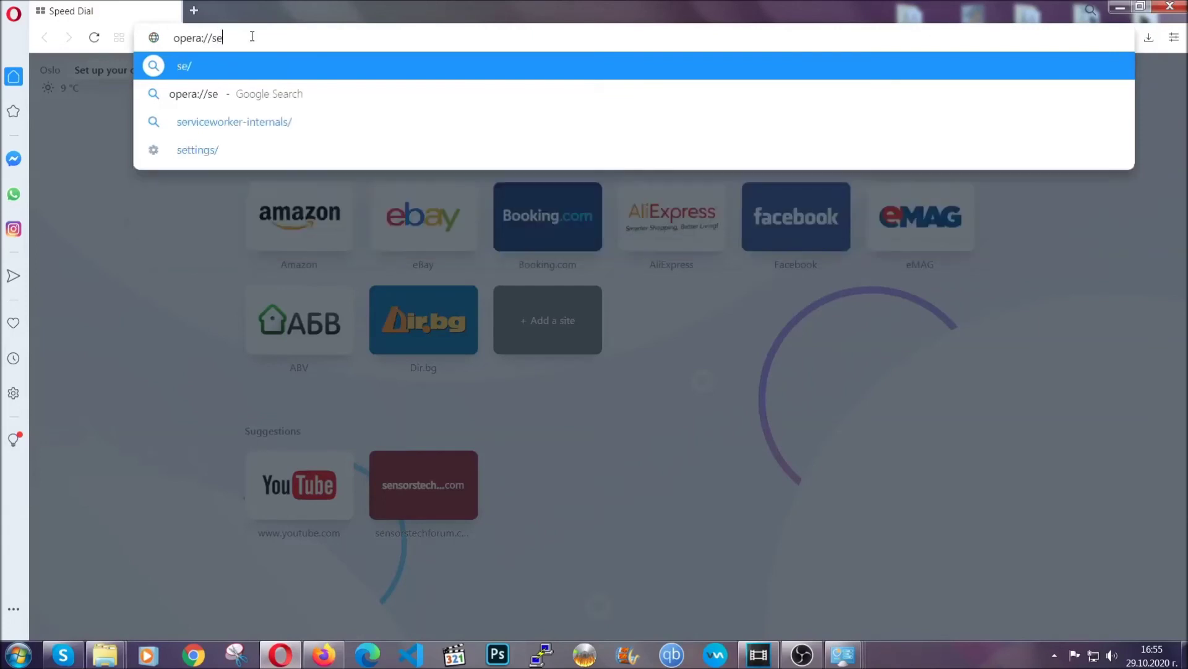
{"action": "type", "text": "ttings/clearBrr"}
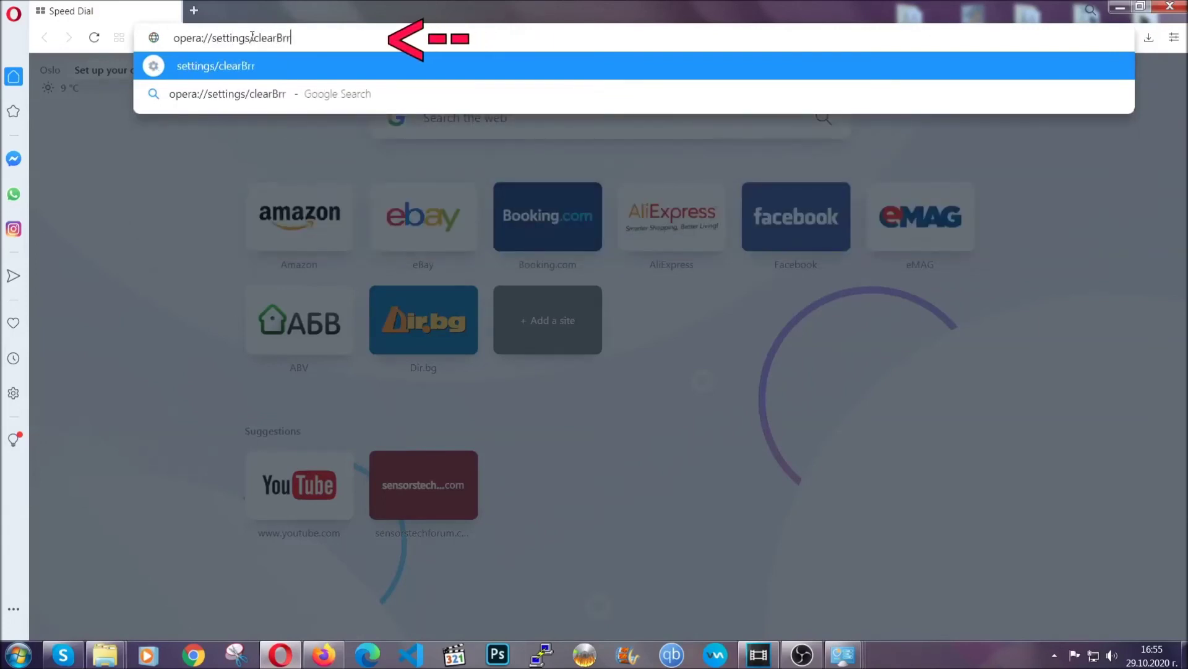
{"action": "key", "text": "BackSpace"}
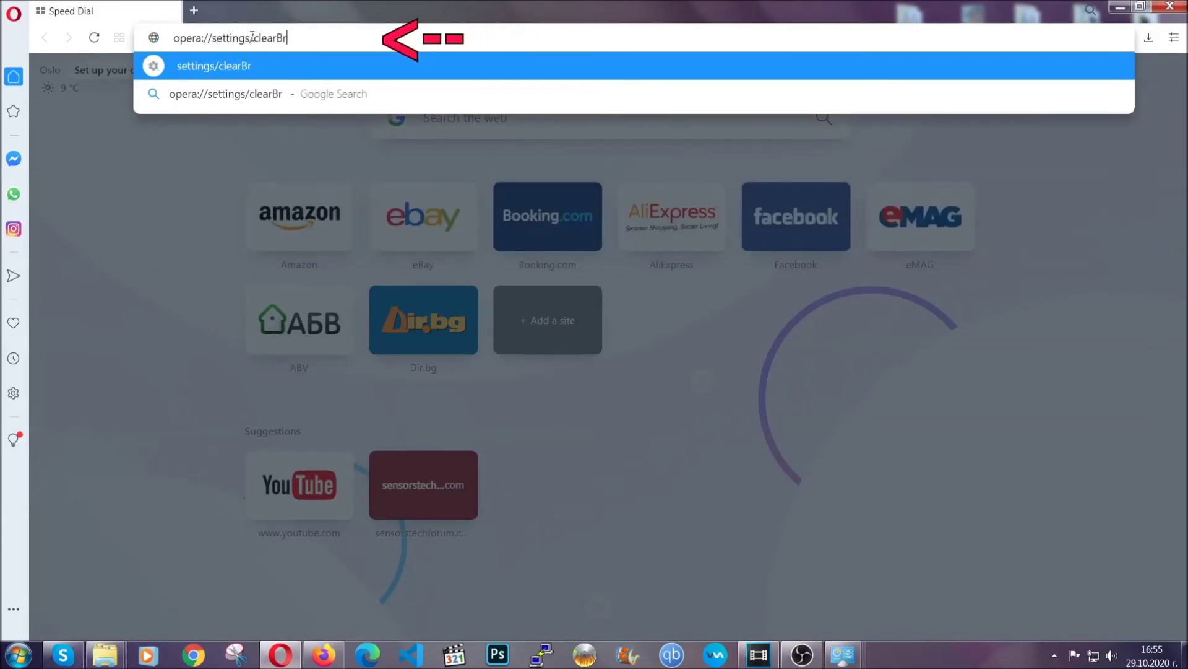
{"action": "type", "text": "owserData"}
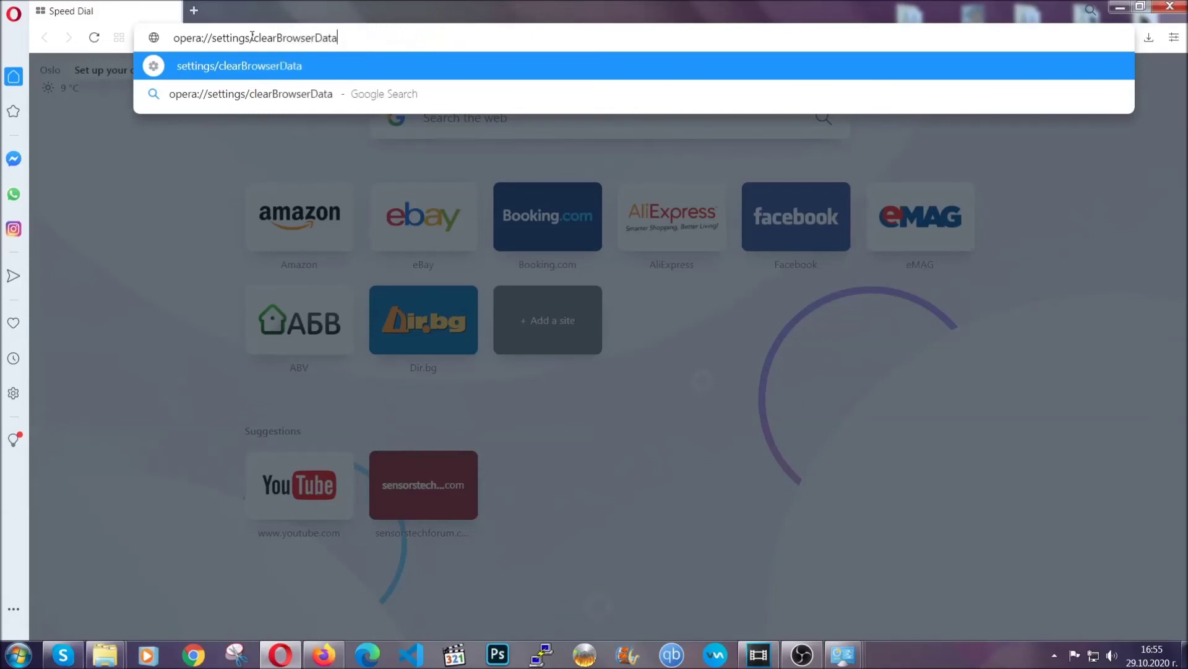
{"action": "key", "text": "Return"}
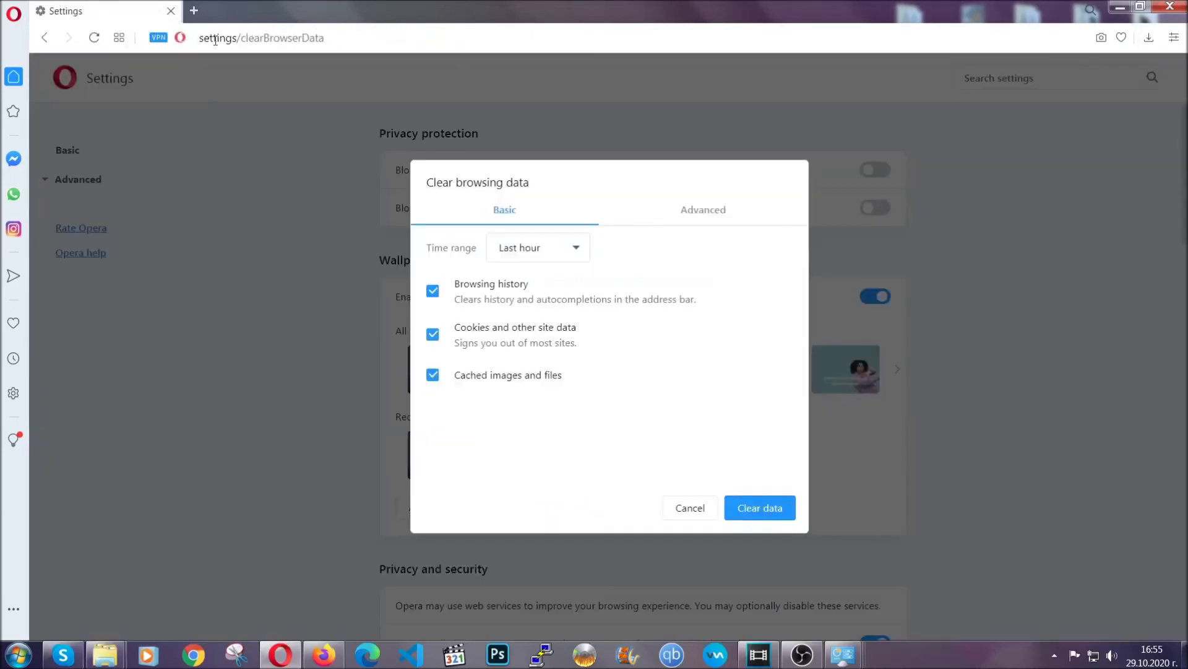
On the Advanced tab, clear All time data including Site Settings and Hosted app data.
{"action": "left_click", "coordinate": [699, 213]}
{"action": "left_click", "coordinate": [591, 248]}
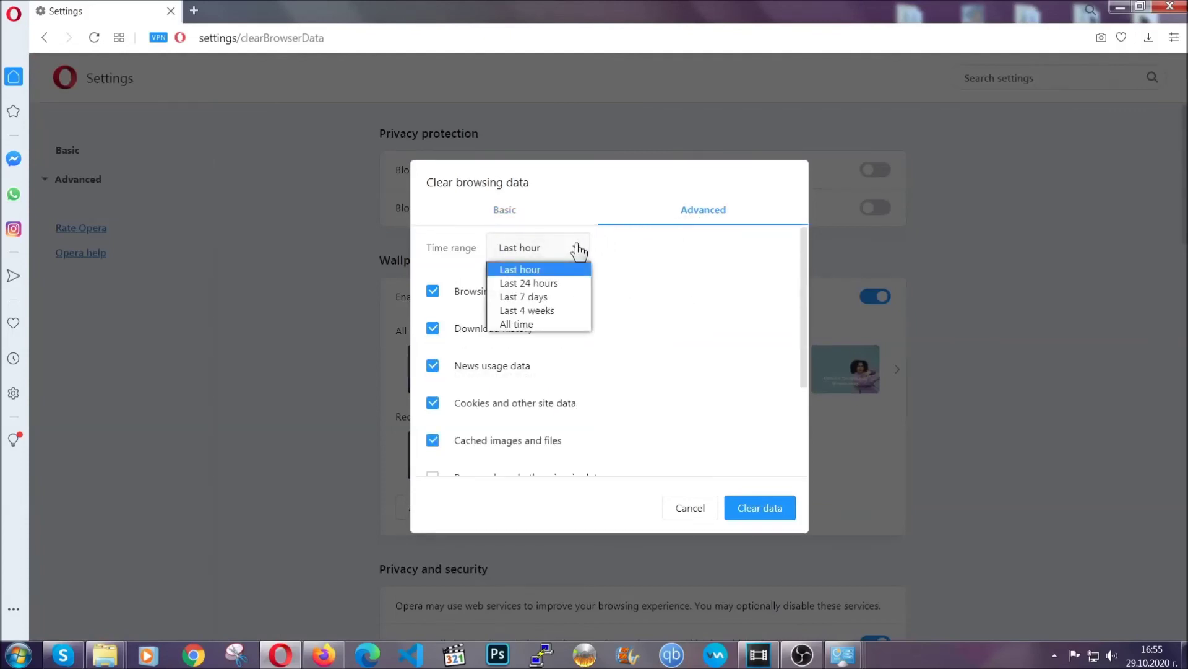
{"action": "left_click", "coordinate": [536, 323]}
{"action": "scroll", "coordinate": [542, 332], "scroll_direction": "down", "scroll_amount": 2}
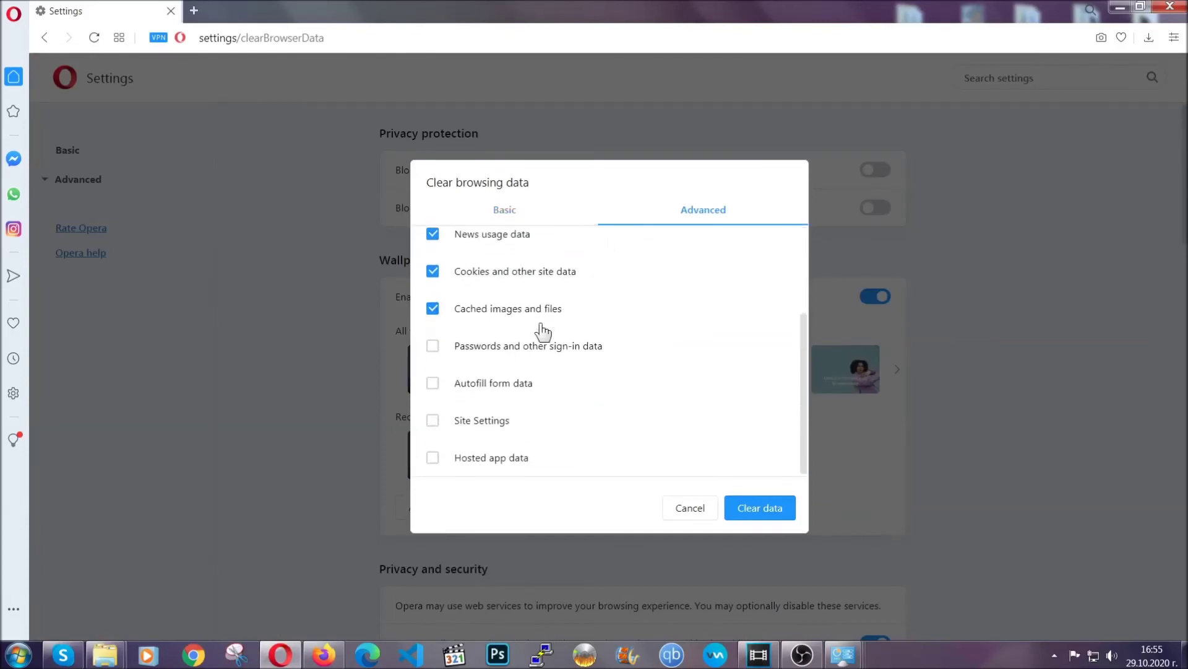
{"action": "left_click", "coordinate": [488, 423]}
{"action": "left_click", "coordinate": [478, 458]}
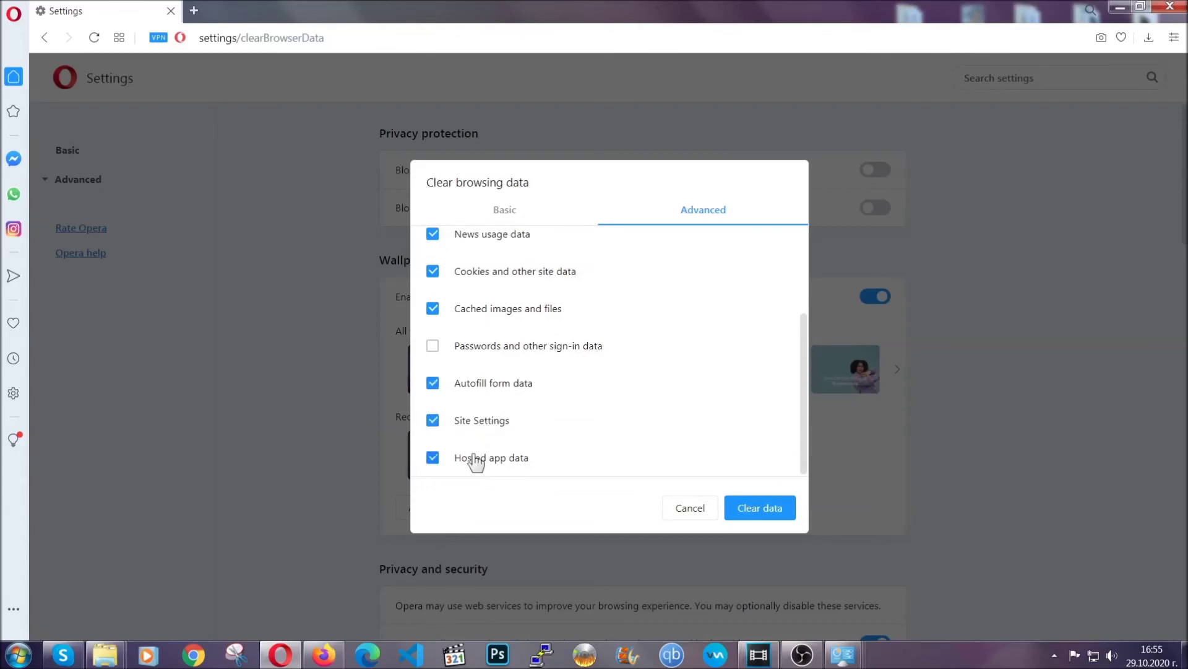
{"action": "left_click", "coordinate": [752, 511]}
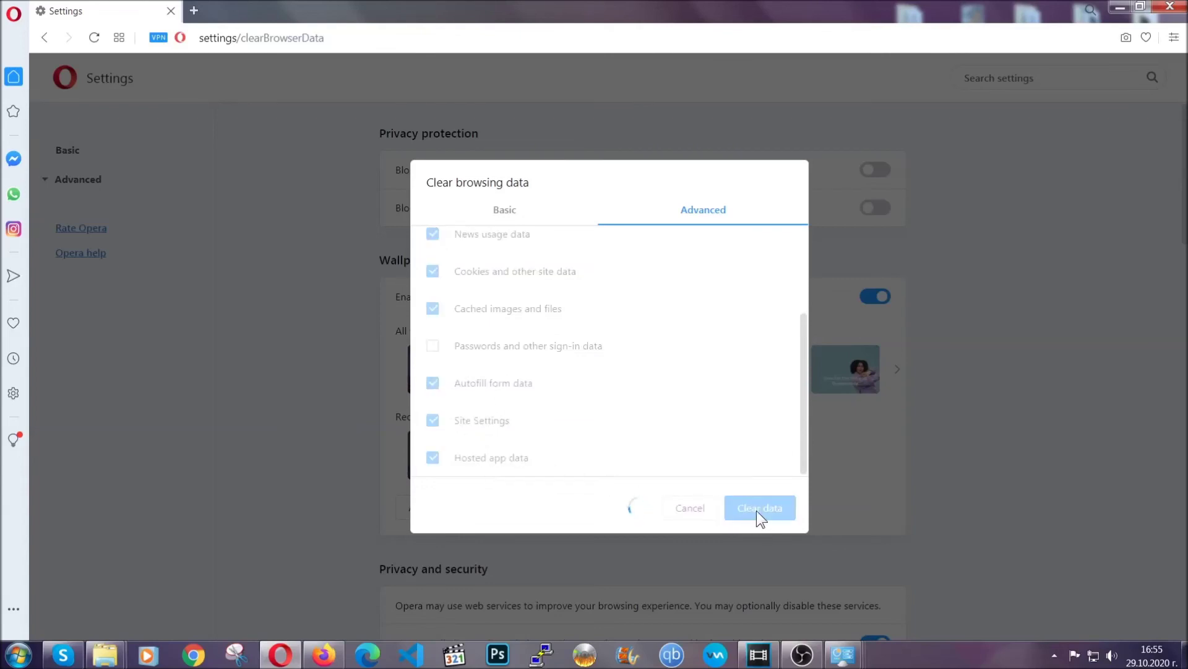